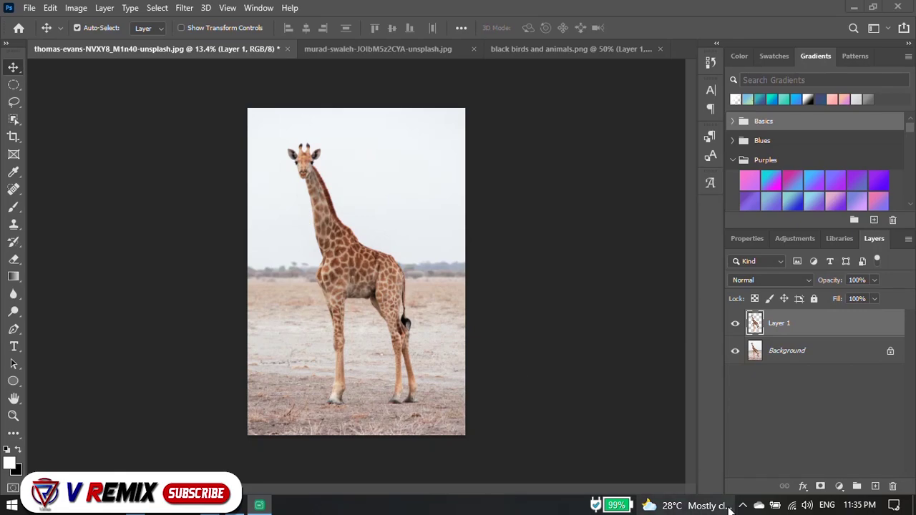
# Create a new 1920×1080 px white document from the File menu
pyautogui.click(30, 8)
pyautogui.click(40, 18)
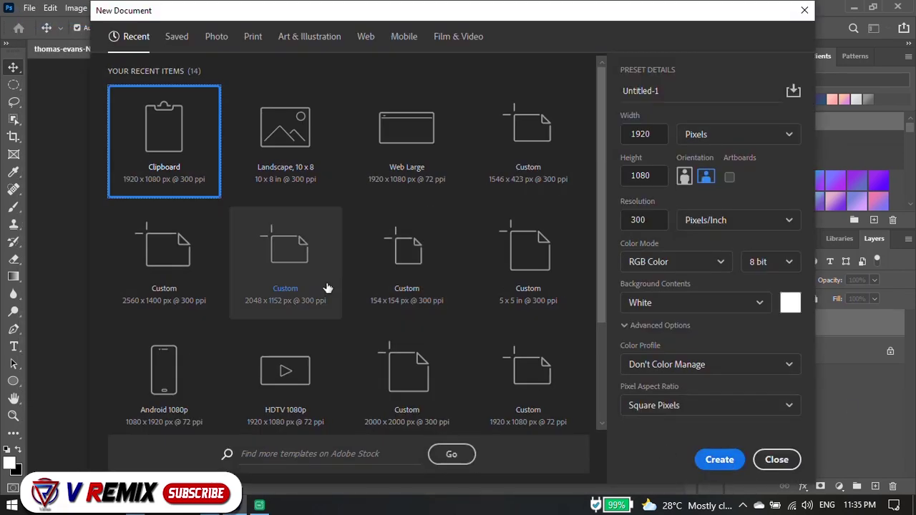
pyautogui.click(714, 455)
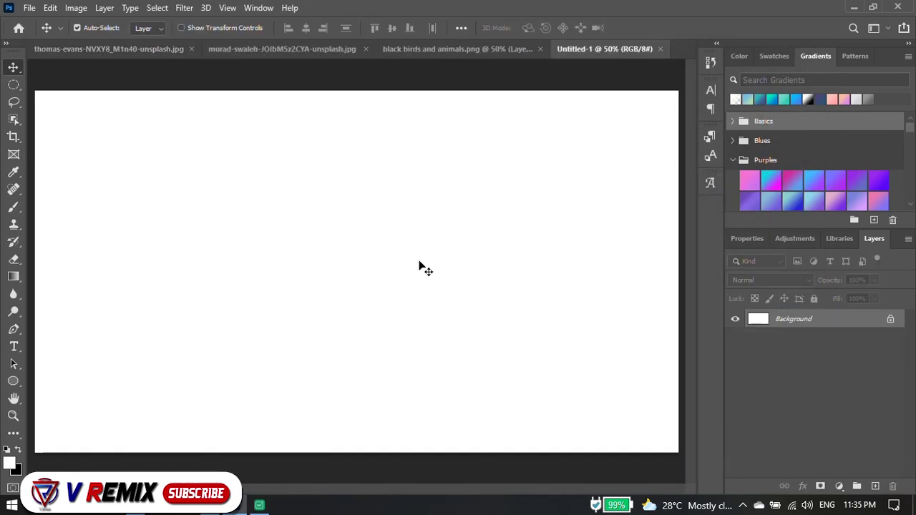
# Add a new layer and fill it with a vertical rainbow gradient, blue at top to orange-red below
pyautogui.click(874, 486)
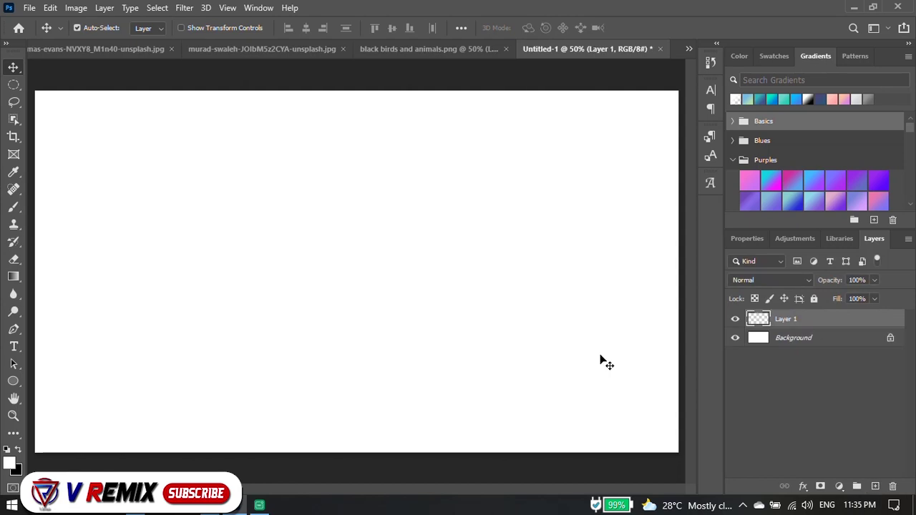
pyautogui.click(14, 277)
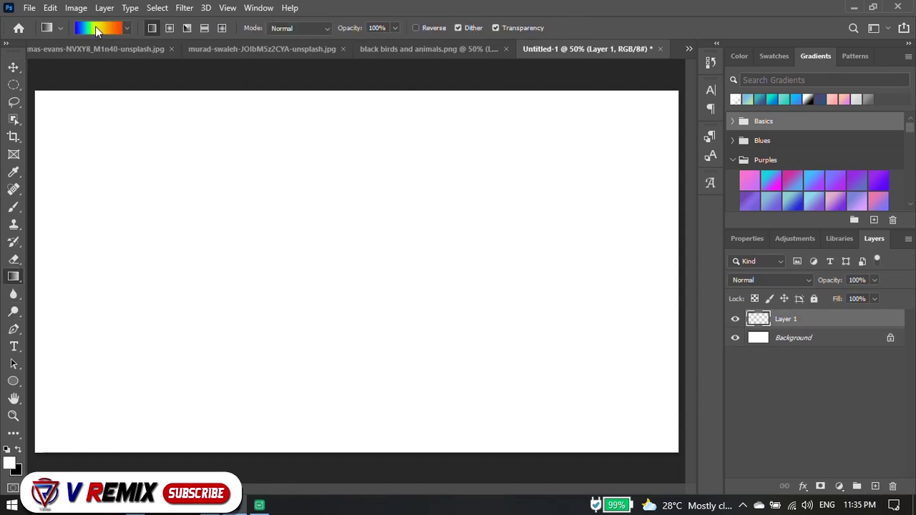
pyautogui.click(95, 26)
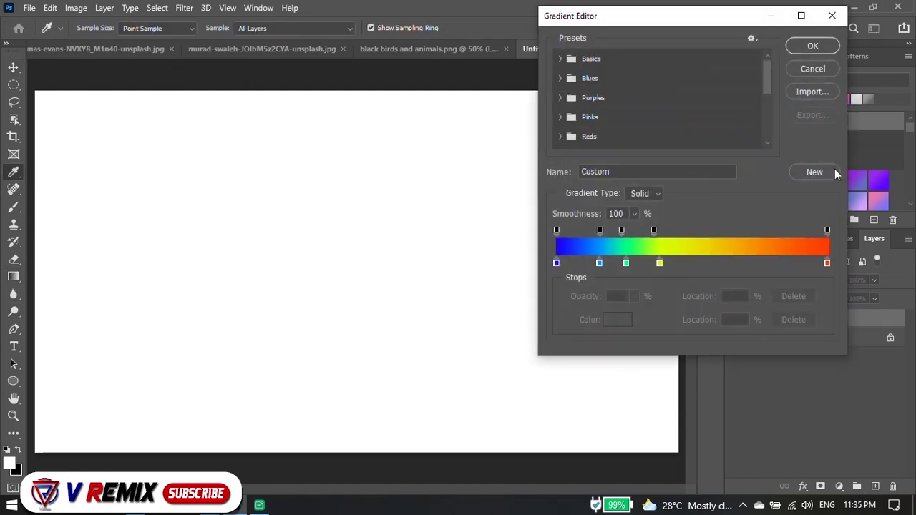
pyautogui.click(813, 46)
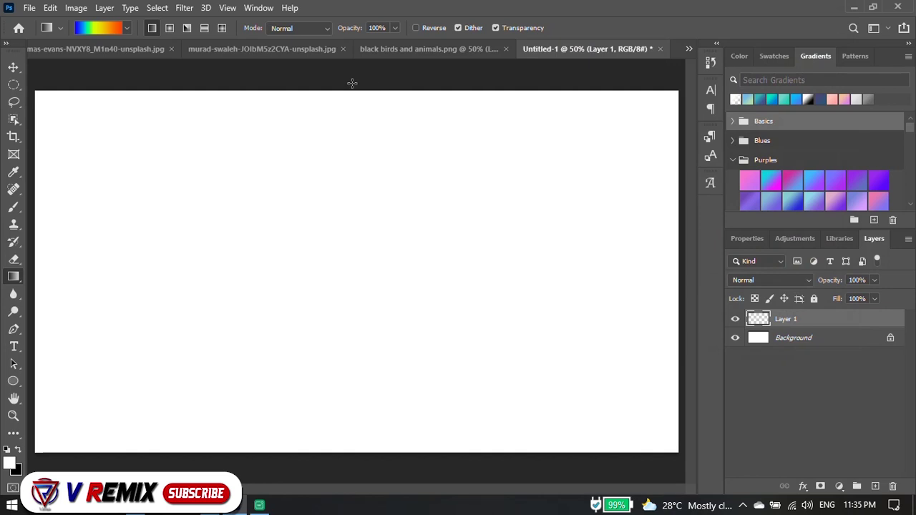
pyautogui.moveTo(347, 433); pyautogui.dragTo(348, 447)
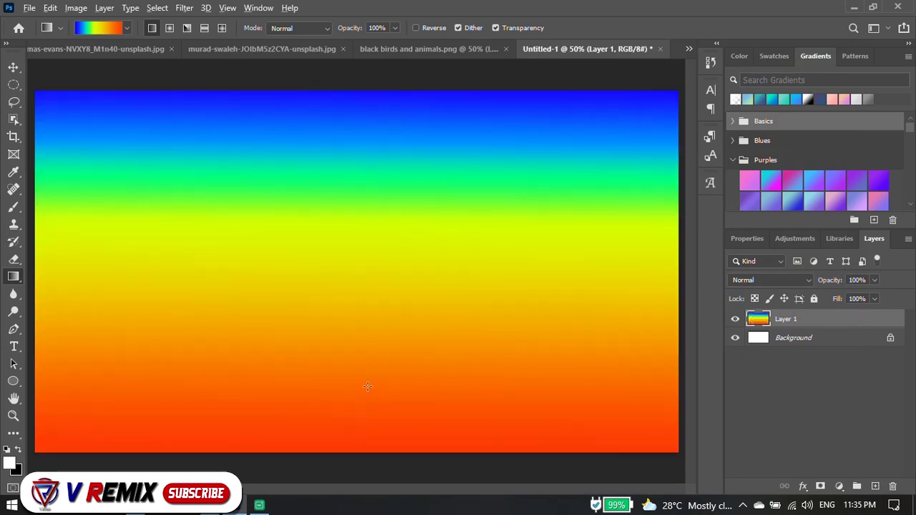
pyautogui.scroll(-3, 390, 290)
pyautogui.scroll(1, 374, 308)
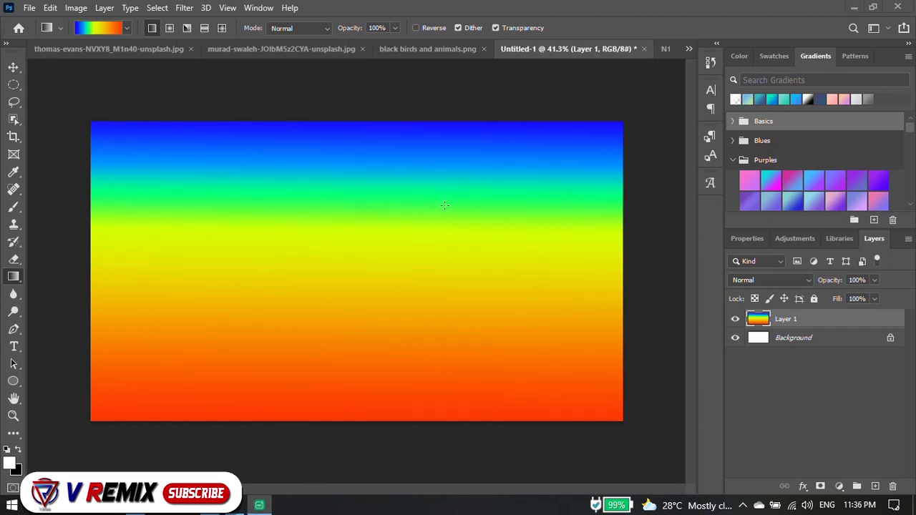
# Fill the grass cutout in N123456712.png with solid black, then drag it toward Untitled-1
pyautogui.click(666, 48)
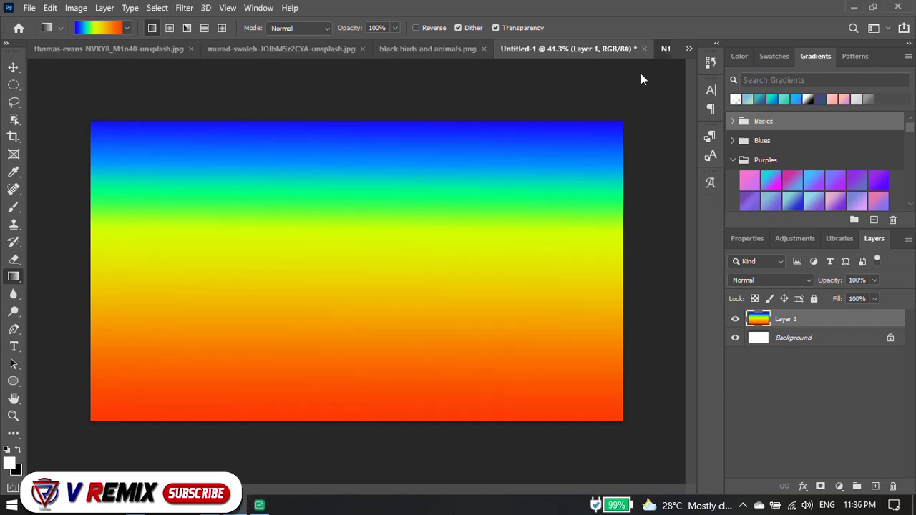
pyautogui.click(14, 67)
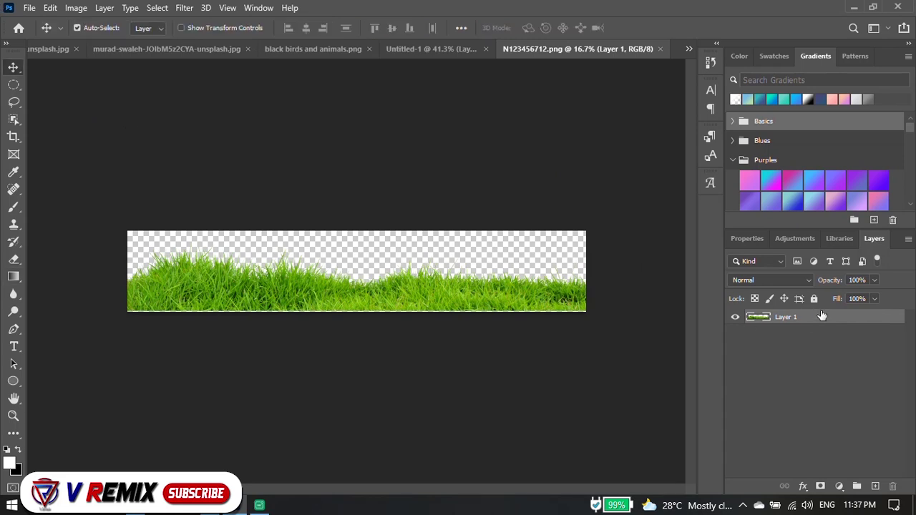
pyautogui.click(840, 487)
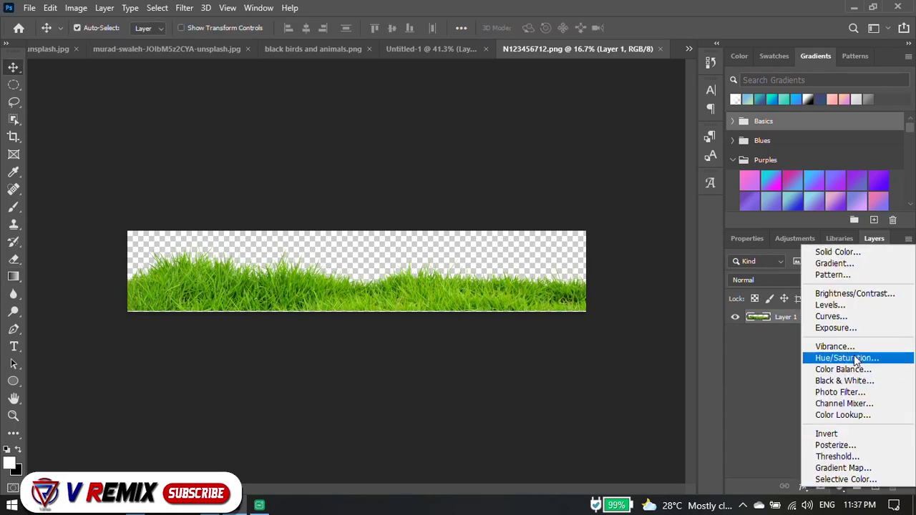
pyautogui.click(464, 289)
pyautogui.keyDown('ctrl'); pyautogui.click(771, 320); pyautogui.keyUp('ctrl')
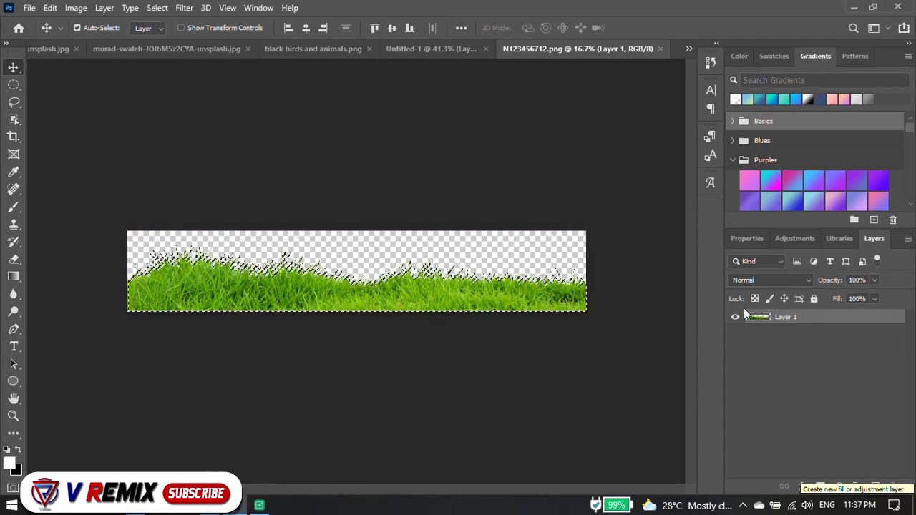
pyautogui.hotkey('ctrl', 'BackSpace')
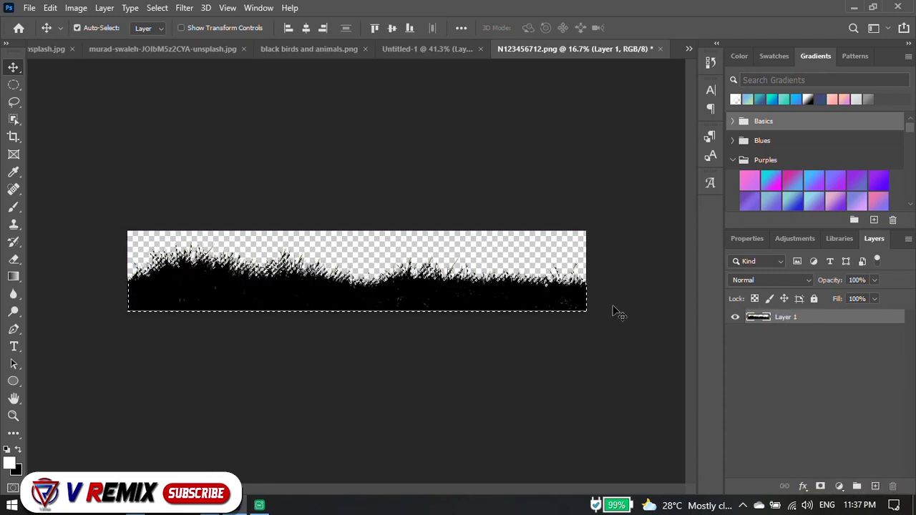
pyautogui.hotkey('ctrl', 'd')
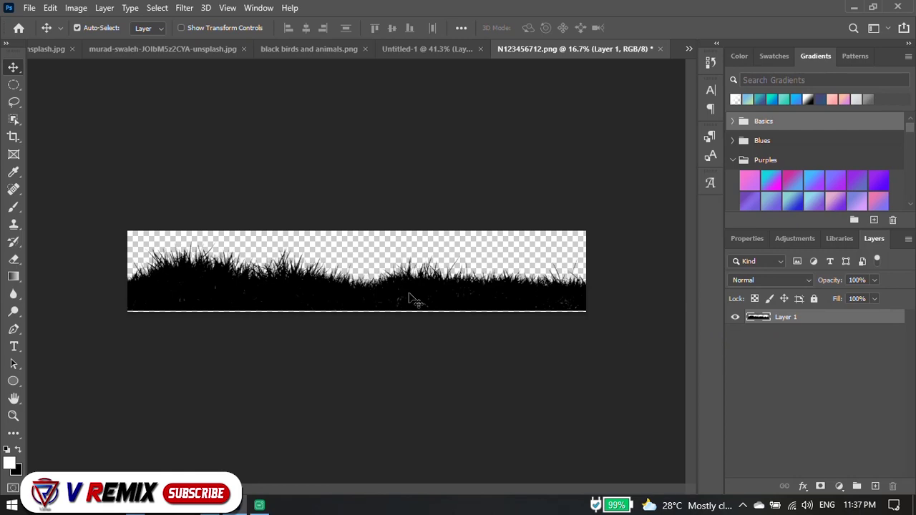
pyautogui.moveTo(409, 294); pyautogui.dragTo(409, 193)
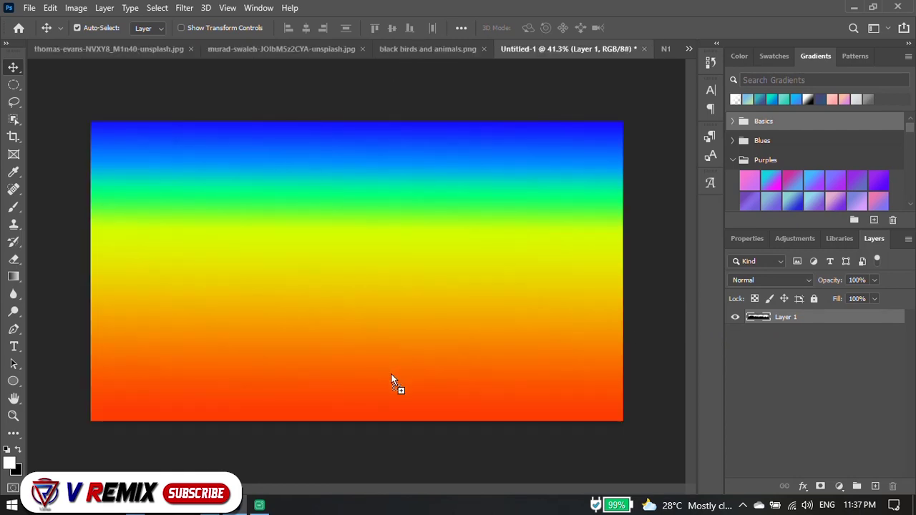
# Drop the black grass into Untitled-1 as Layer 2, scaled down along the bottom edge
pyautogui.moveTo(391, 374); pyautogui.dragTo(393, 361)
pyautogui.scroll(-1, 346, 395)
pyautogui.hotkey('ctrl', 't')
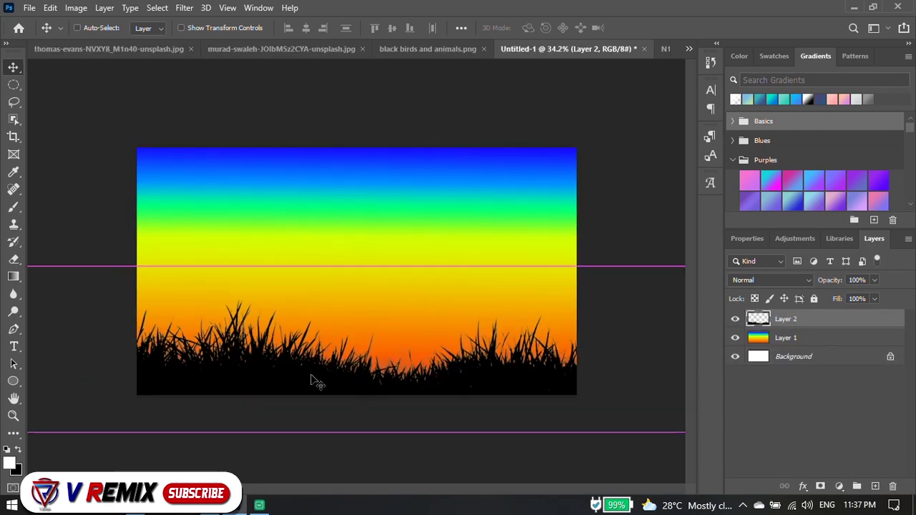
pyautogui.scroll(-1, 329, 365)
pyautogui.scroll(-1, 180, 322)
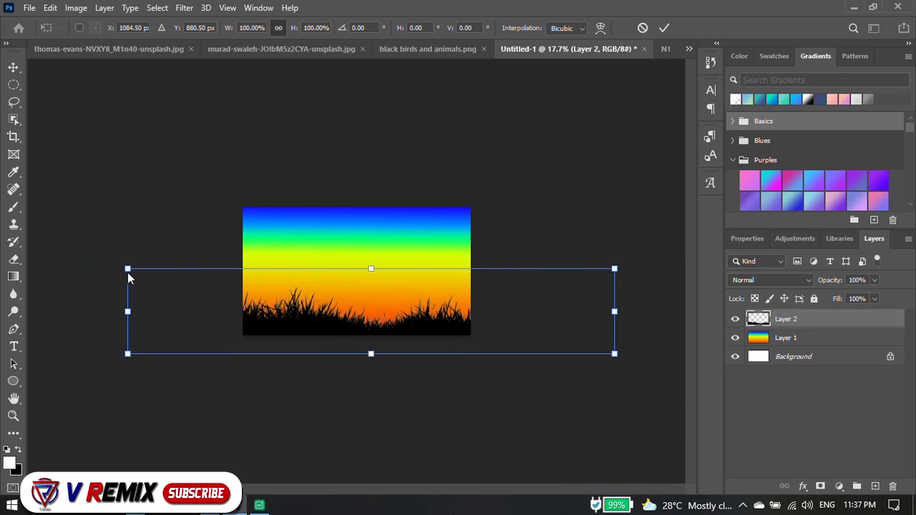
pyautogui.moveTo(128, 273); pyautogui.dragTo(322, 311)
pyautogui.moveTo(352, 340); pyautogui.dragTo(266, 322)
pyautogui.press('Return')
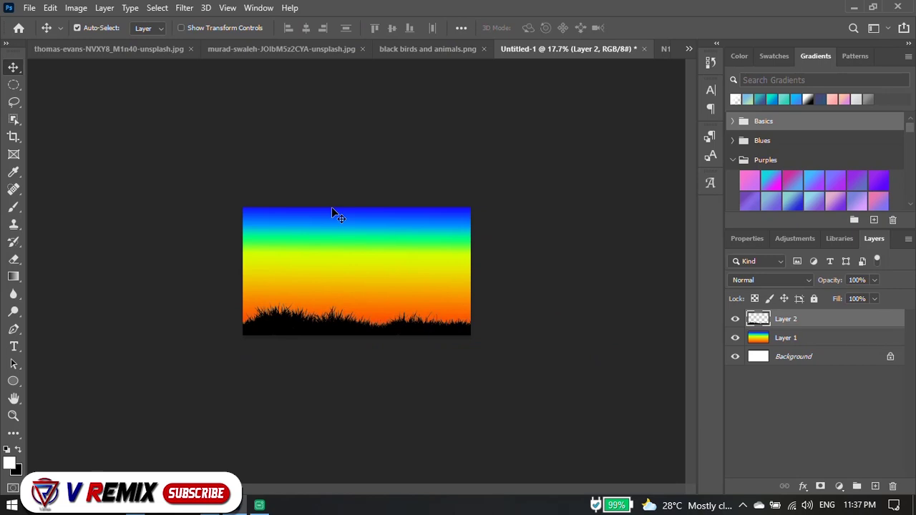
pyautogui.click(398, 50)
pyautogui.click(329, 50)
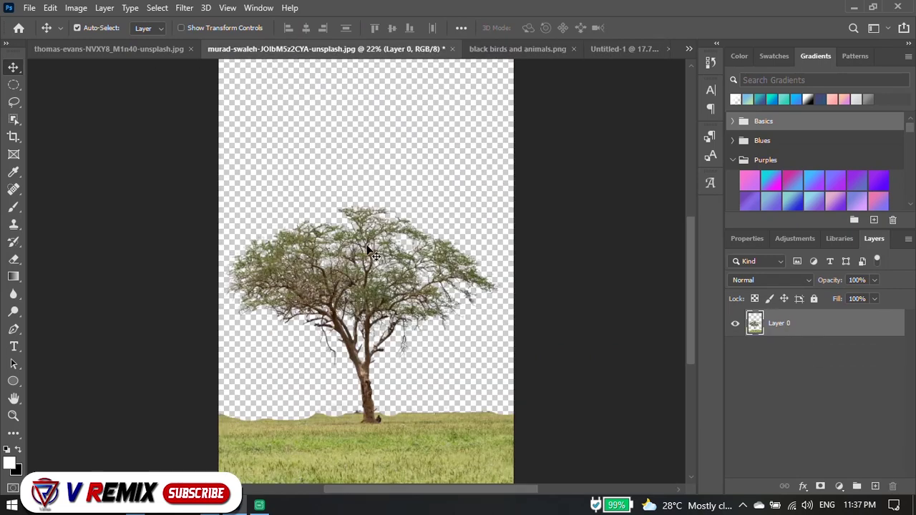
# Erase the leftover grass around the tree trunk with a large eraser brush
pyautogui.scroll(-2, 412, 241)
pyautogui.scroll(2, 353, 398)
pyautogui.scroll(-2, 351, 394)
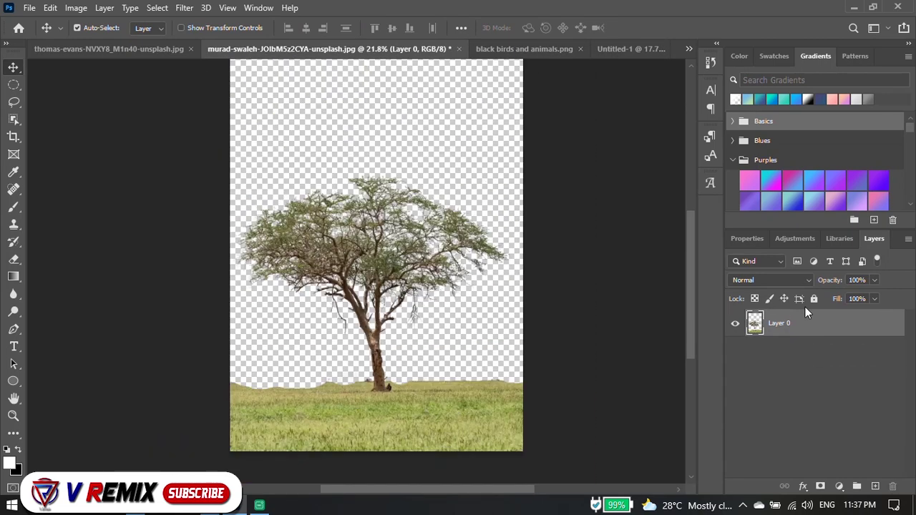
pyautogui.scroll(2, 378, 437)
pyautogui.scroll(-1, 333, 406)
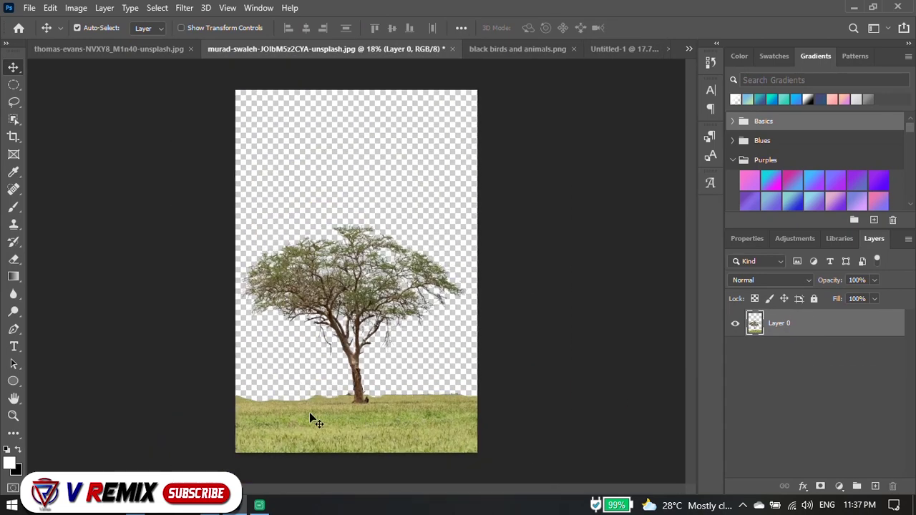
pyautogui.scroll(2, 313, 419)
pyautogui.scroll(2, 312, 413)
pyautogui.scroll(-3, 317, 396)
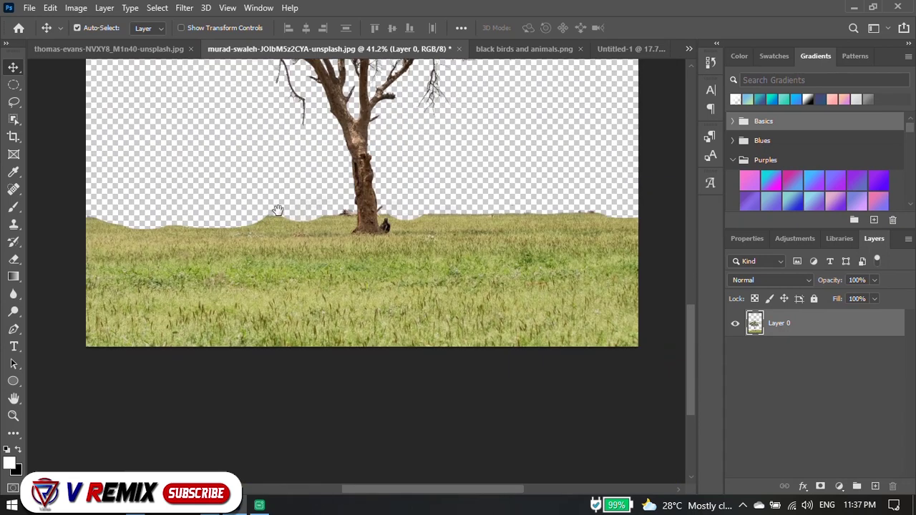
pyautogui.click(13, 259)
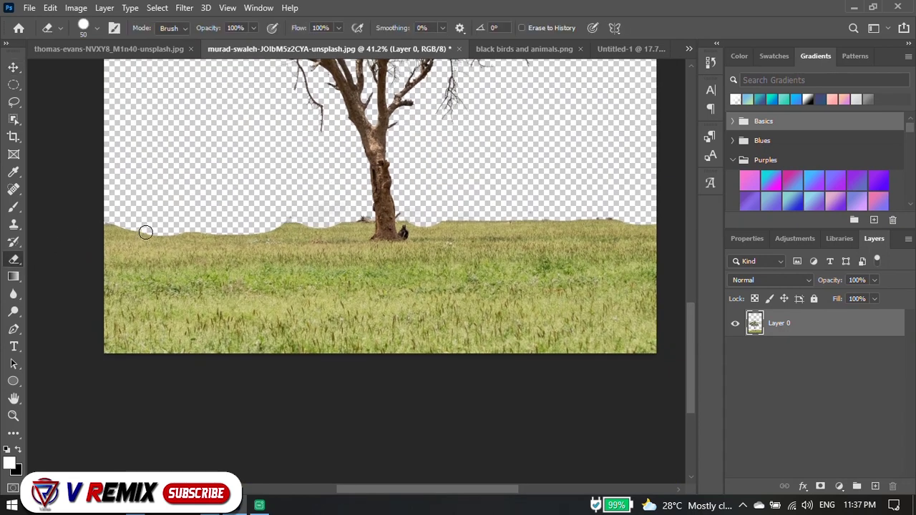
pyautogui.press(']')
pyautogui.press(']')
pyautogui.press(']')
pyautogui.moveTo(137, 226)
pyautogui.mouseDown()
pyautogui.moveTo(143, 286)
pyautogui.moveTo(586, 294)
pyautogui.moveTo(543, 279)
pyautogui.mouseUp()
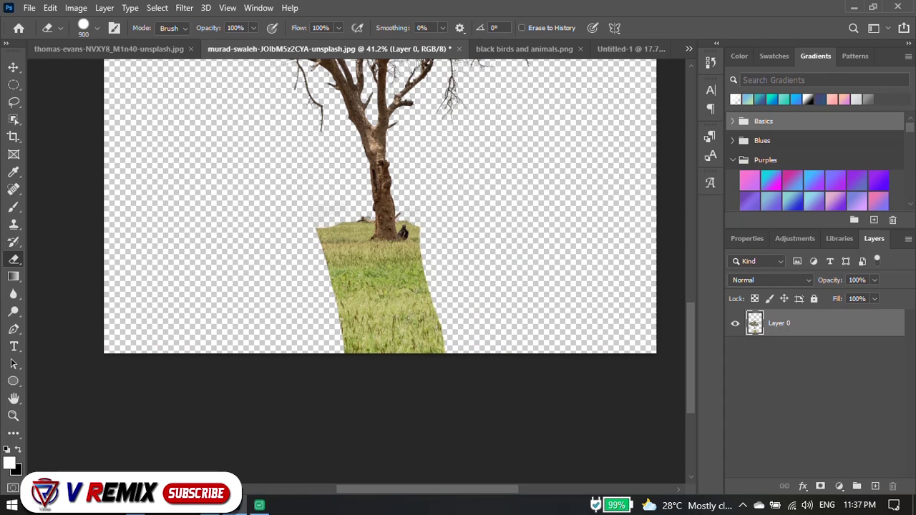
pyautogui.moveTo(228, 244); pyautogui.dragTo(229, 315)
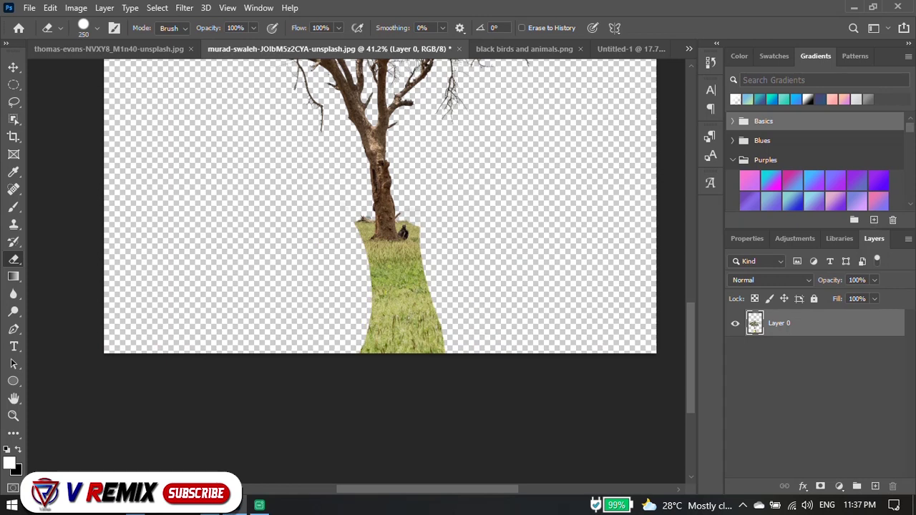
pyautogui.press('[')
pyautogui.moveTo(438, 265); pyautogui.dragTo(438, 354)
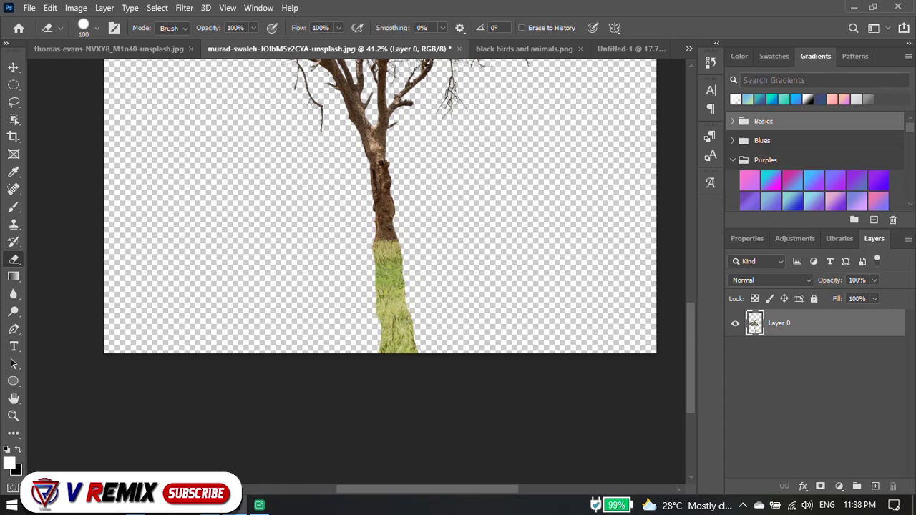
# Fill the tree cutout with solid black, preserving its transparency
pyautogui.hotkey('ctrl', '0')
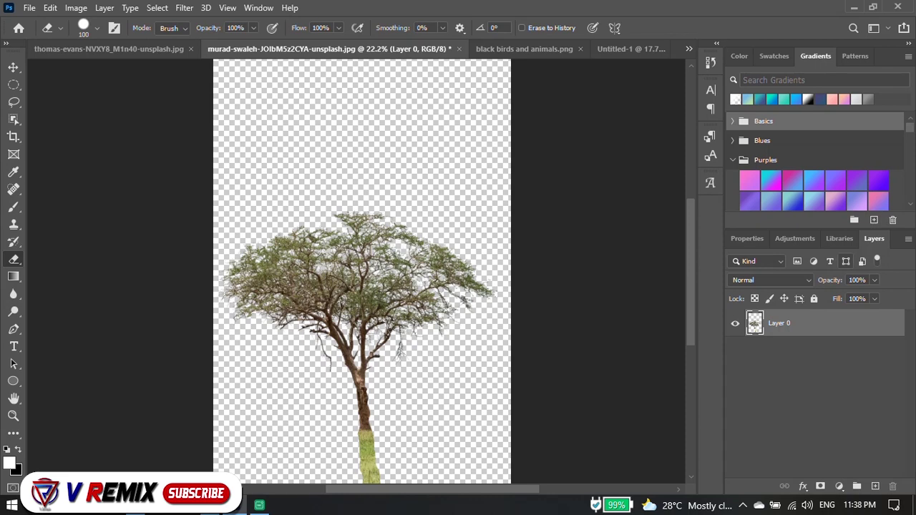
pyautogui.hotkey('shift', 'alt', 'BackSpace')
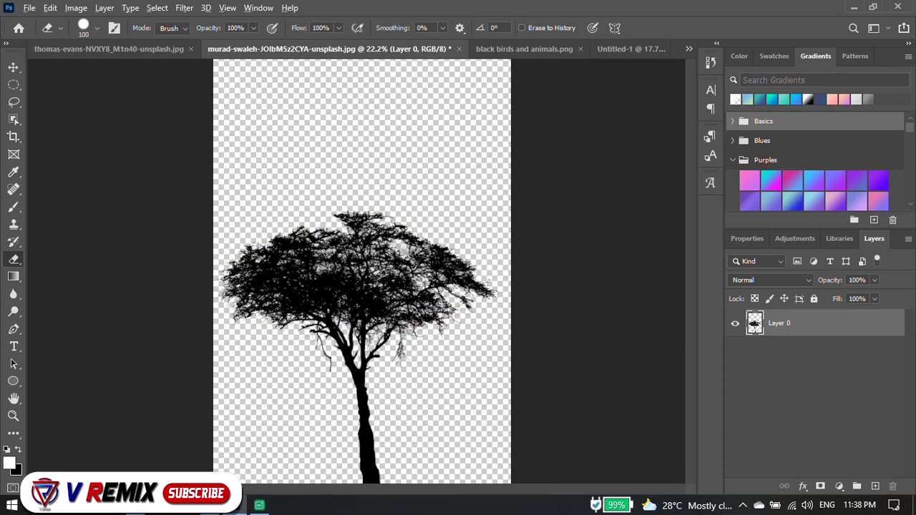
pyautogui.hotkey('ctrl', '-')
# Move the black tree silhouette into the rainbow sky document as Layer 3
pyautogui.press('v')
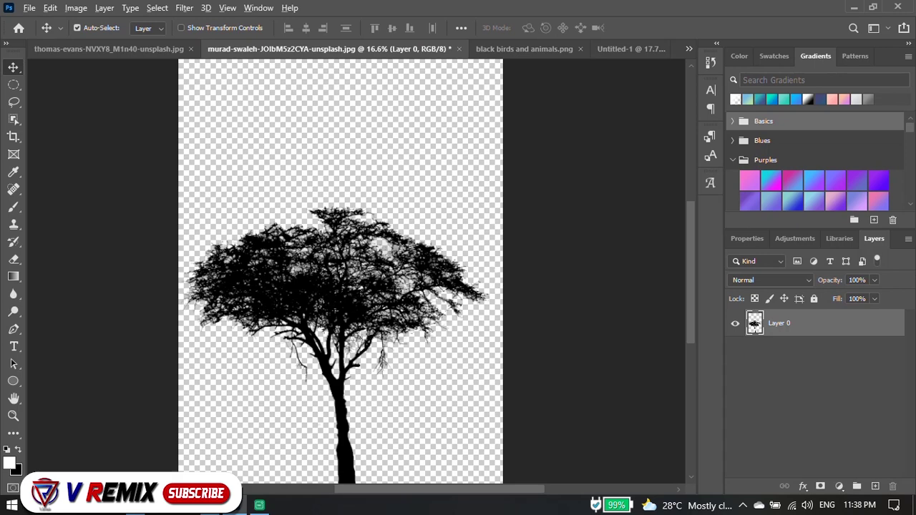
pyautogui.scroll(4, 386, 281)
pyautogui.scroll(-3, 386, 281)
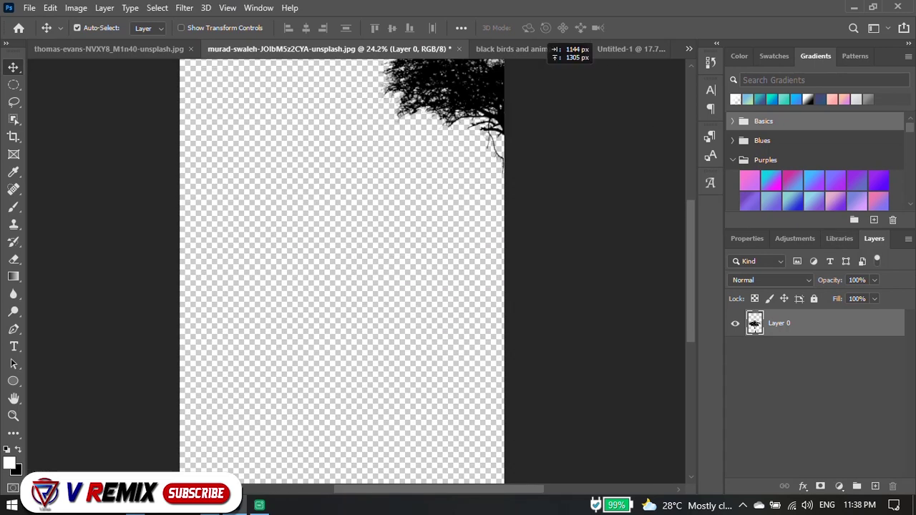
pyautogui.moveTo(345, 244)
pyautogui.mouseDown()
pyautogui.moveTo(591, 36)
pyautogui.moveTo(356, 271)
pyautogui.mouseUp()
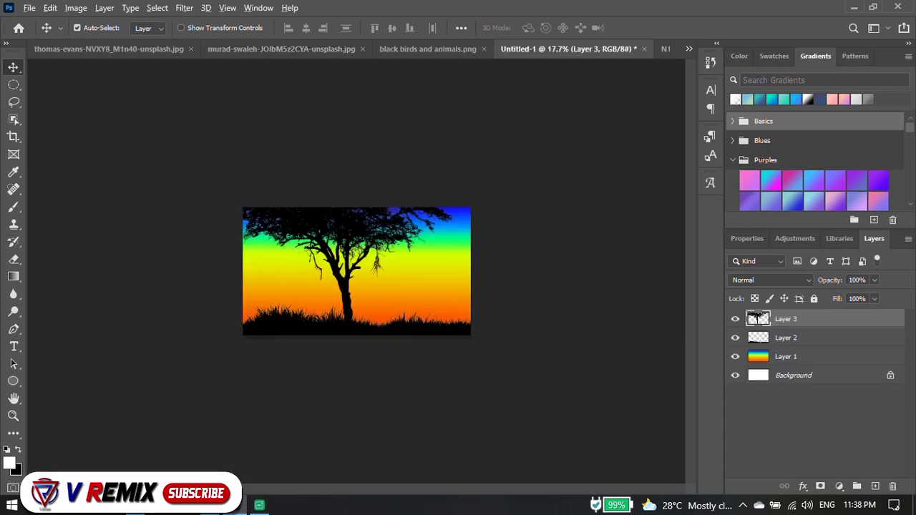
# Scale the tree to about 46% and place it at the left edge above the grass
pyautogui.hotkey('ctrl', 't')
pyautogui.hotkey('ctrl', '-')
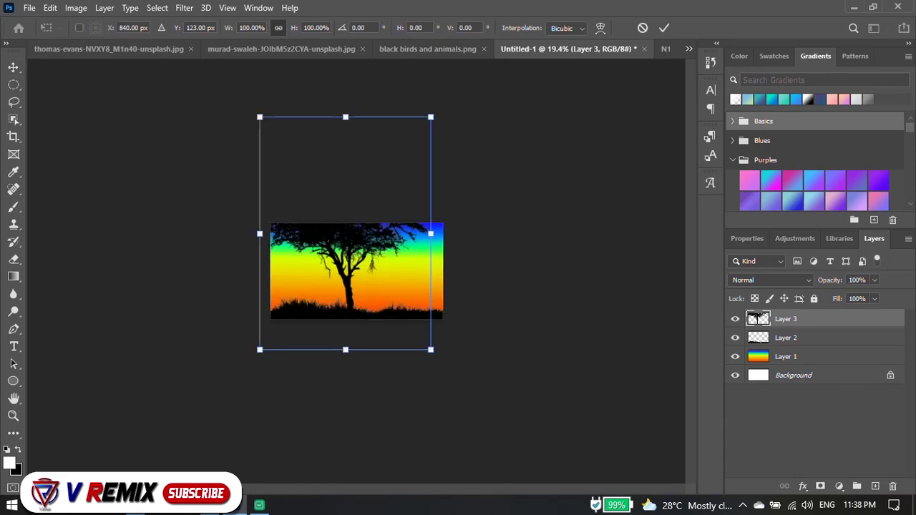
pyautogui.moveTo(430, 117)
pyautogui.mouseDown()
pyautogui.moveTo(321, 265)
pyautogui.moveTo(322, 231)
pyautogui.moveTo(331, 247)
pyautogui.mouseUp()
pyautogui.hotkey('ctrl', '+')
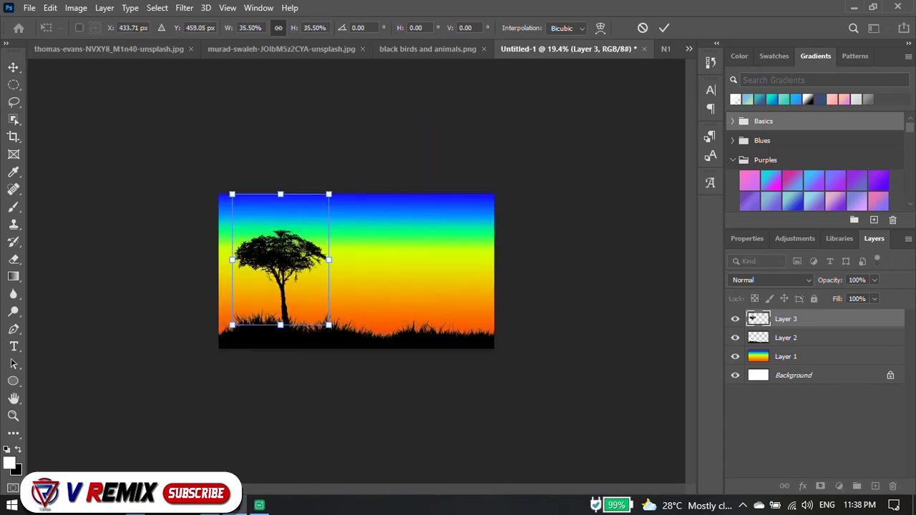
pyautogui.hotkey('ctrl', '+')
pyautogui.moveTo(320, 170); pyautogui.dragTo(340, 138)
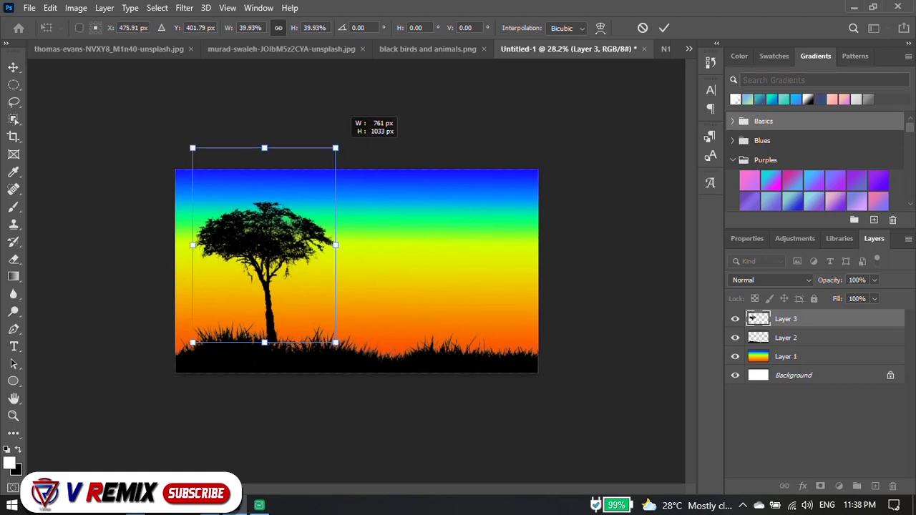
pyautogui.moveTo(309, 194); pyautogui.dragTo(286, 196)
pyautogui.moveTo(318, 138); pyautogui.dragTo(335, 116)
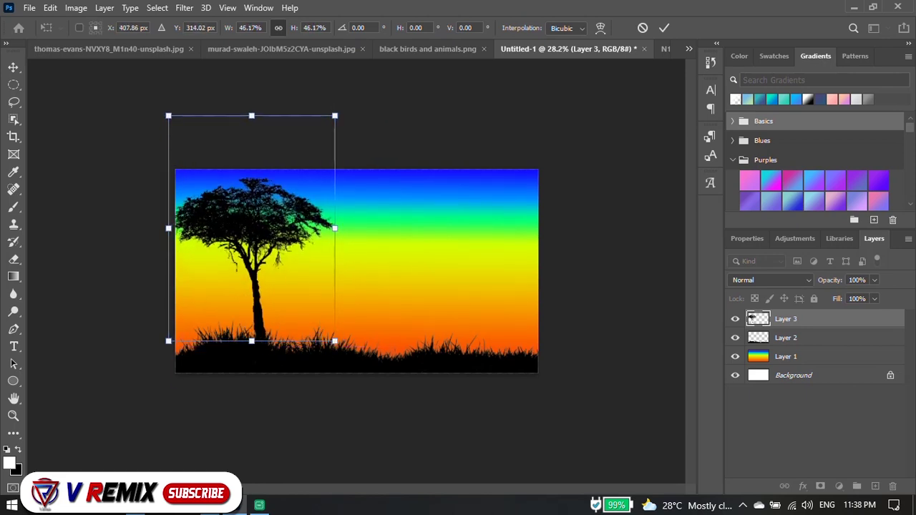
pyautogui.press('Return')
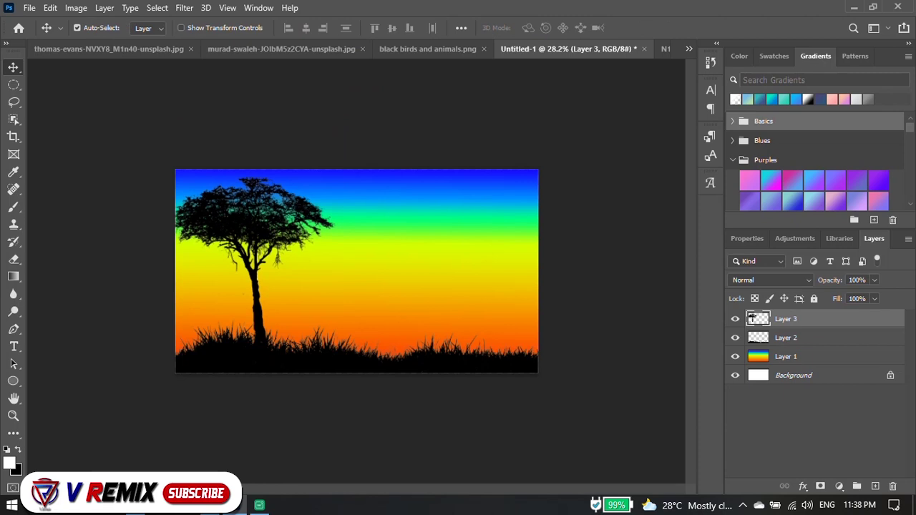
# Duplicate the tree, shrink it into a small horizon tree and flip it horizontally
pyautogui.moveTo(258, 315); pyautogui.dragTo(272, 314)
pyautogui.hotkey('ctrl', 't')
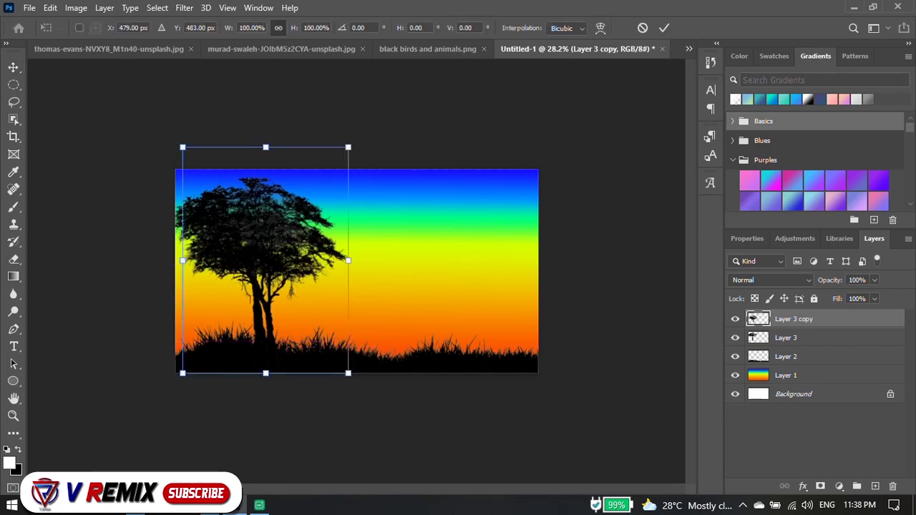
pyautogui.moveTo(347, 146)
pyautogui.mouseDown()
pyautogui.moveTo(265, 255)
pyautogui.moveTo(258, 231)
pyautogui.moveTo(217, 290)
pyautogui.moveTo(218, 315)
pyautogui.mouseUp()
pyautogui.rightClick(214, 315)
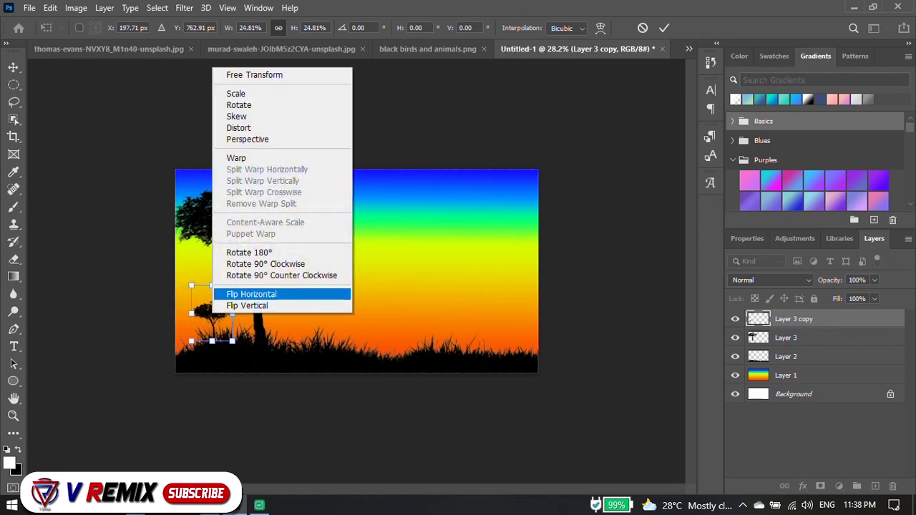
pyautogui.click(236, 293)
pyautogui.press('Return')
# Duplicate the small tree further right along the horizon, slightly smaller
pyautogui.moveTo(212, 311)
pyautogui.mouseDown()
pyautogui.moveTo(327, 317)
pyautogui.moveTo(336, 297)
pyautogui.moveTo(331, 303)
pyautogui.moveTo(542, 310)
pyautogui.mouseUp()
pyautogui.hotkey('ctrl', 't')
pyautogui.press('Return')
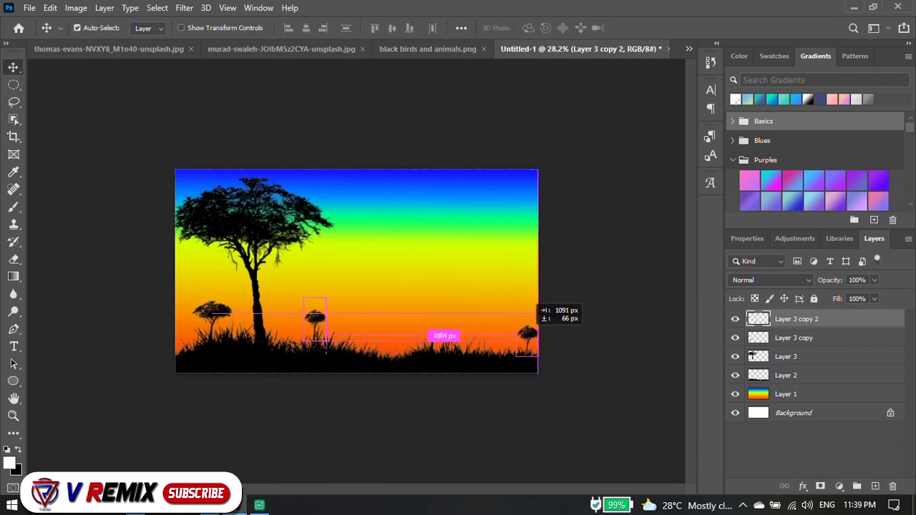
# Copy a small tree to the far right edge, enlarge it about a third and flip it horizontally
pyautogui.hotkey('ctrl', 'j')
pyautogui.hotkey('ctrl', 't')
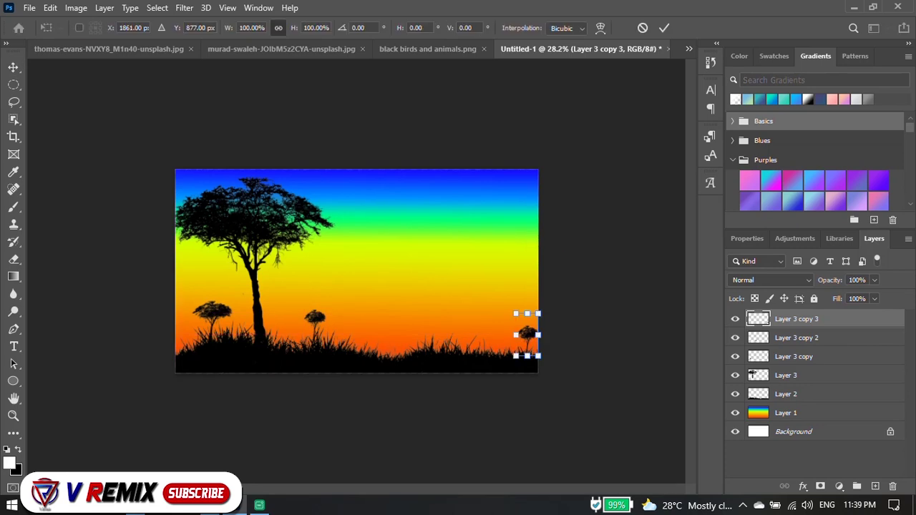
pyautogui.moveTo(515, 313); pyautogui.dragTo(508, 299)
pyautogui.rightClick(528, 325)
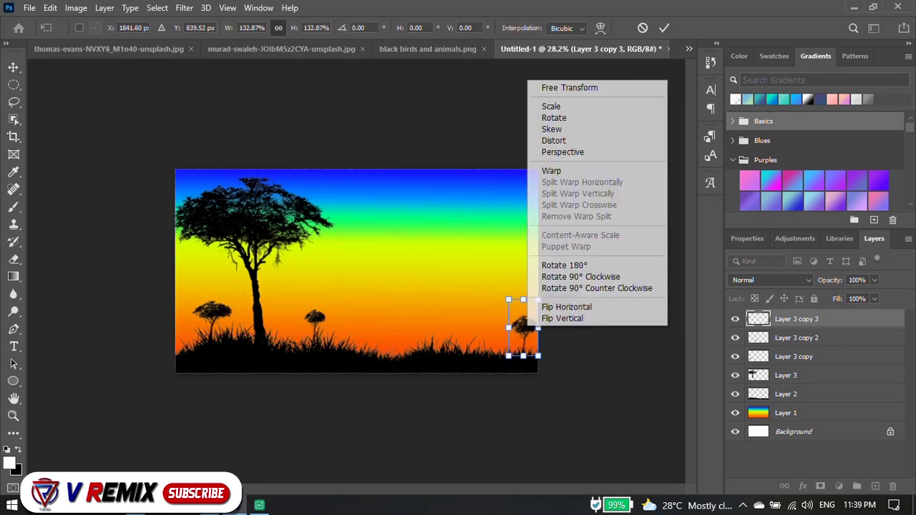
pyautogui.click(565, 307)
pyautogui.press('Return')
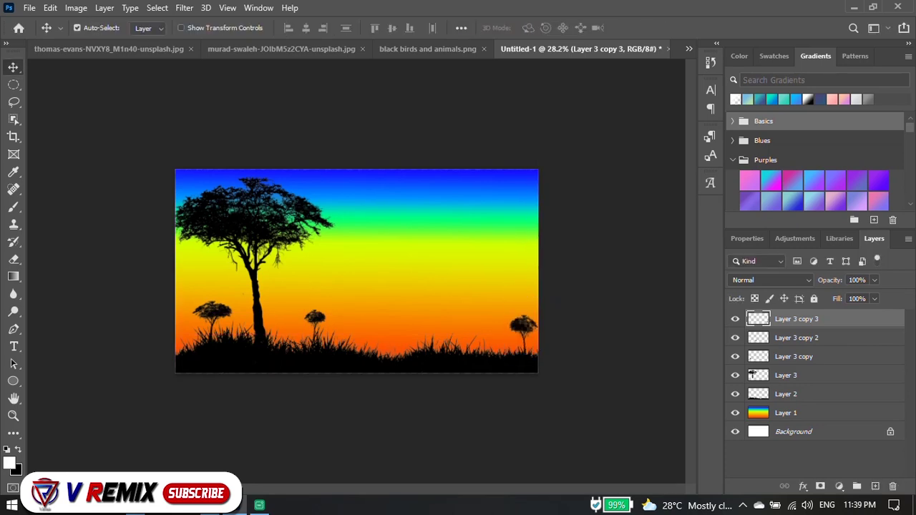
# Copy the black giraffe silhouette from the giraffe photo and paste it into the rainbow scene
pyautogui.click(280, 48)
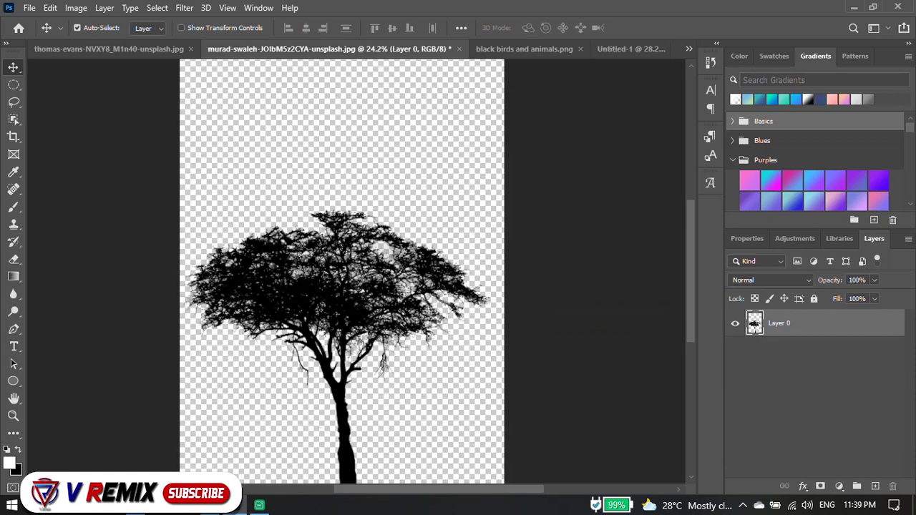
pyautogui.click(523, 49)
pyautogui.click(109, 49)
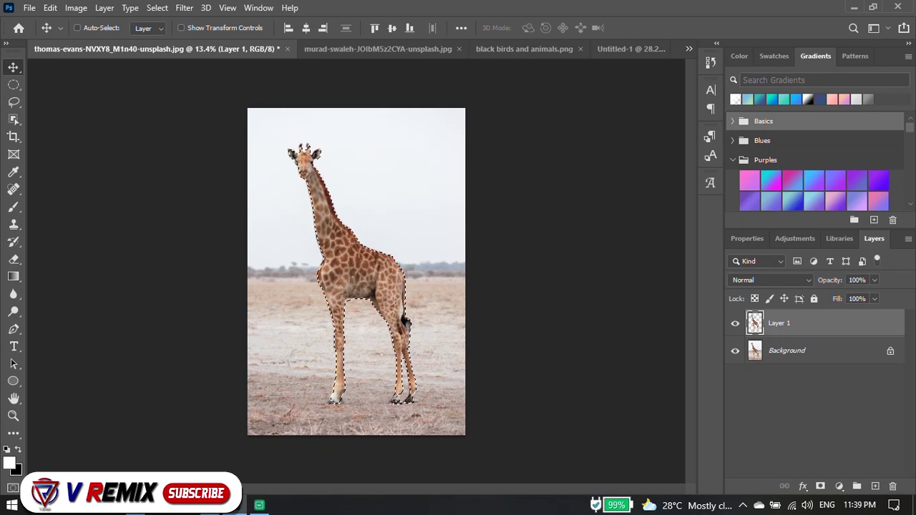
pyautogui.keyDown('ctrl'); pyautogui.click(753, 323); pyautogui.keyUp('ctrl')
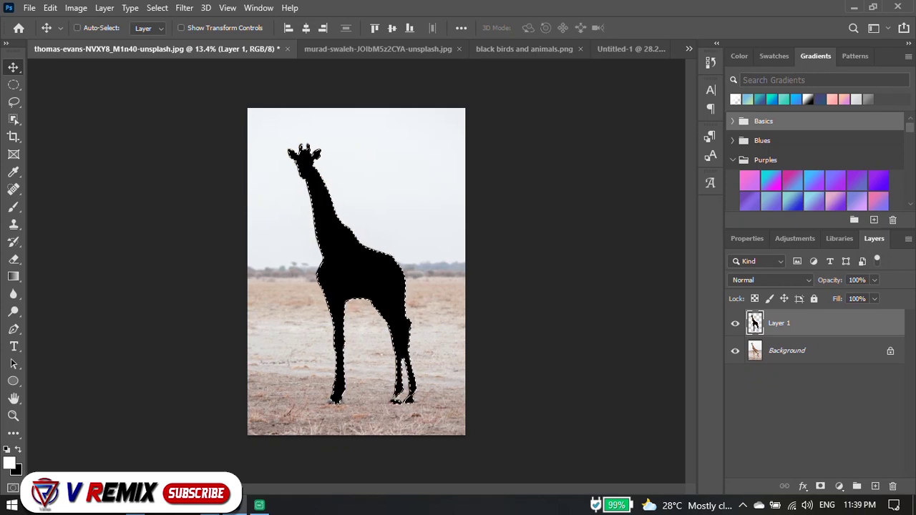
pyautogui.hotkey('ctrl', 'z')
pyautogui.hotkey('ctrl', 'z')
pyautogui.hotkey('ctrl', 'Tab')
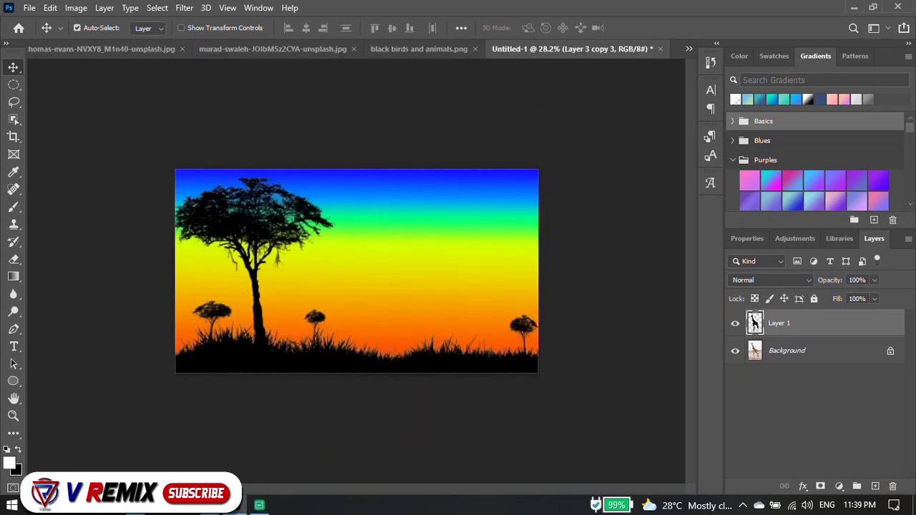
pyautogui.hotkey('ctrl', 'v')
# Scale the giraffe to about 23% and stand it in the grass right of centre
pyautogui.hotkey('ctrl', 't')
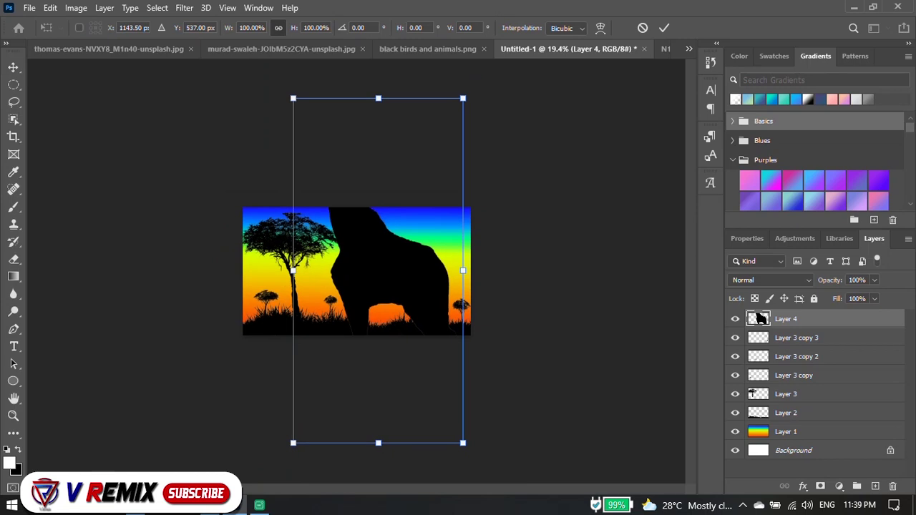
pyautogui.moveTo(303, 415); pyautogui.dragTo(367, 283)
pyautogui.moveTo(448, 127)
pyautogui.mouseDown()
pyautogui.moveTo(402, 216)
pyautogui.moveTo(405, 259)
pyautogui.moveTo(396, 259)
pyautogui.moveTo(426, 259)
pyautogui.mouseUp()
pyautogui.press('Return')
pyautogui.hotkey('ctrl', '+')
pyautogui.hotkey('ctrl', '+')
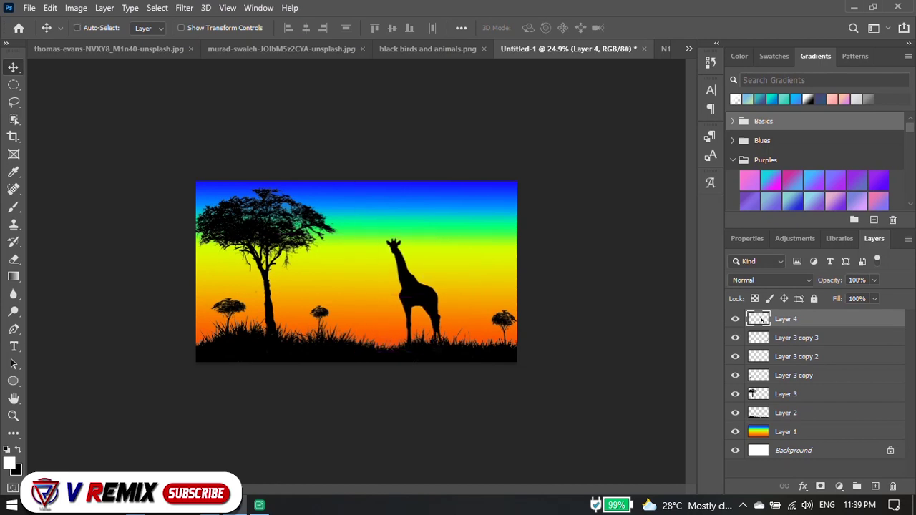
# Duplicate the giraffe to its right and shrink the copy into a young giraffe
pyautogui.moveTo(422, 293); pyautogui.dragTo(472, 294)
pyautogui.hotkey('ctrl', 't')
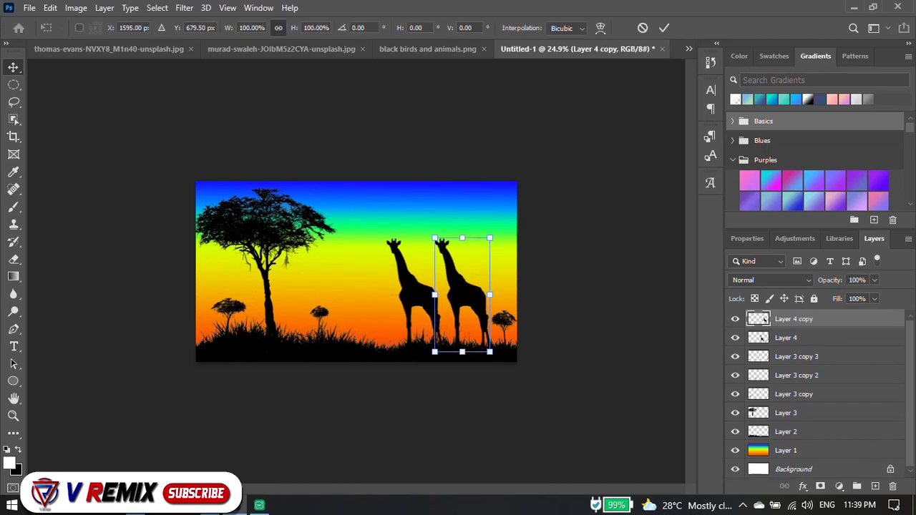
pyautogui.moveTo(436, 238); pyautogui.dragTo(467, 305)
pyautogui.press('Return')
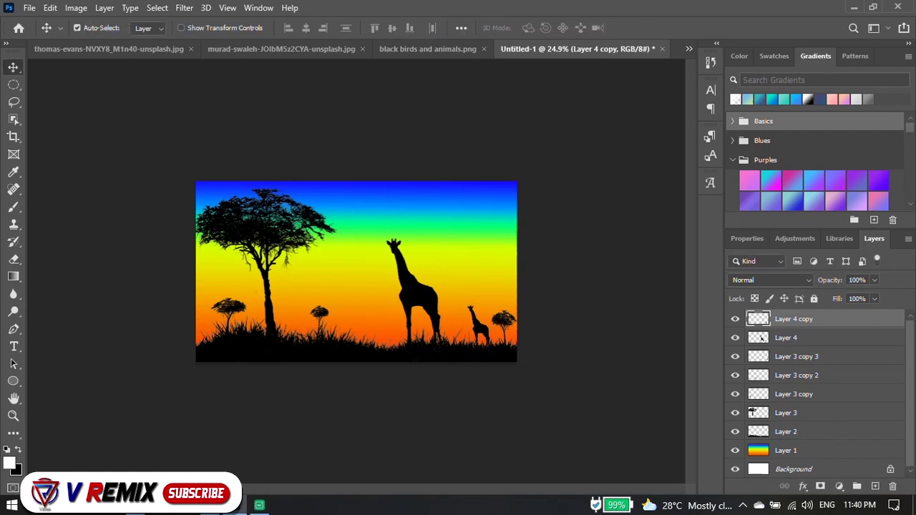
pyautogui.scroll(2, 356, 272)
pyautogui.scroll(-1, 356, 272)
pyautogui.scroll(1, 356, 272)
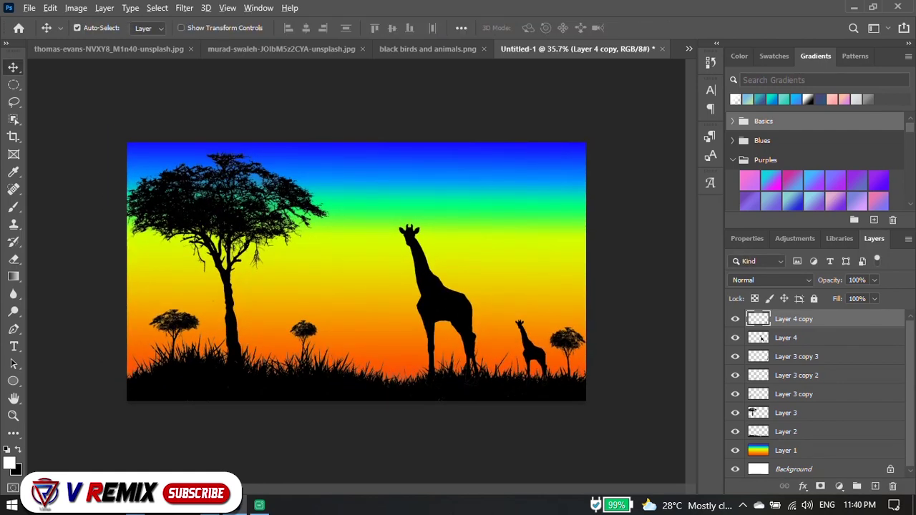
# Duplicate the young giraffe slightly left and reshape it with a warp transform
pyautogui.moveTo(531, 355); pyautogui.dragTo(495, 355)
pyautogui.hotkey('ctrl', 't')
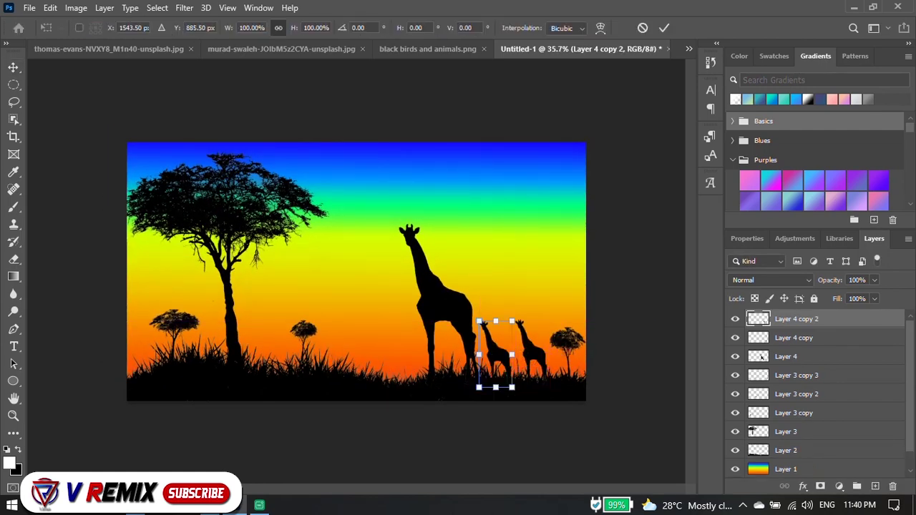
pyautogui.scroll(1, 462, 339)
pyautogui.scroll(-1, 462, 338)
pyautogui.scroll(1, 462, 338)
pyautogui.scroll(1, 462, 338)
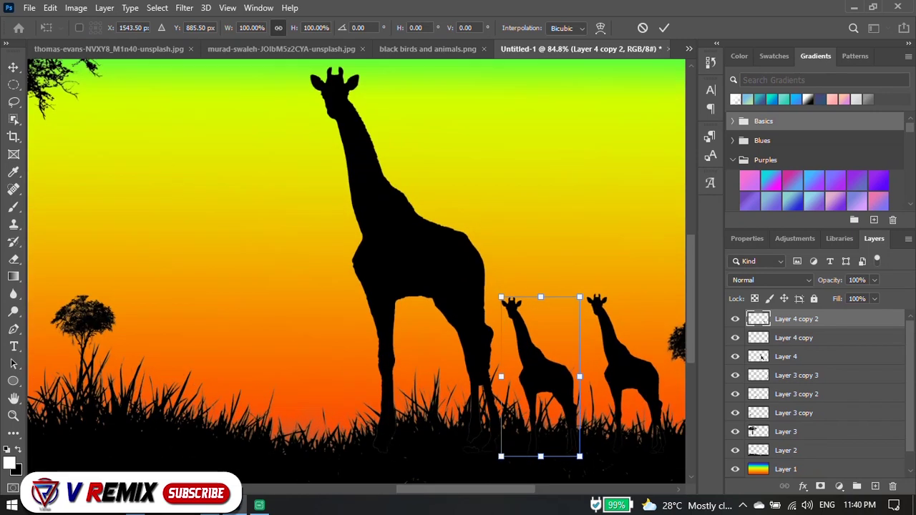
pyautogui.rightClick(549, 386)
pyautogui.click(573, 229)
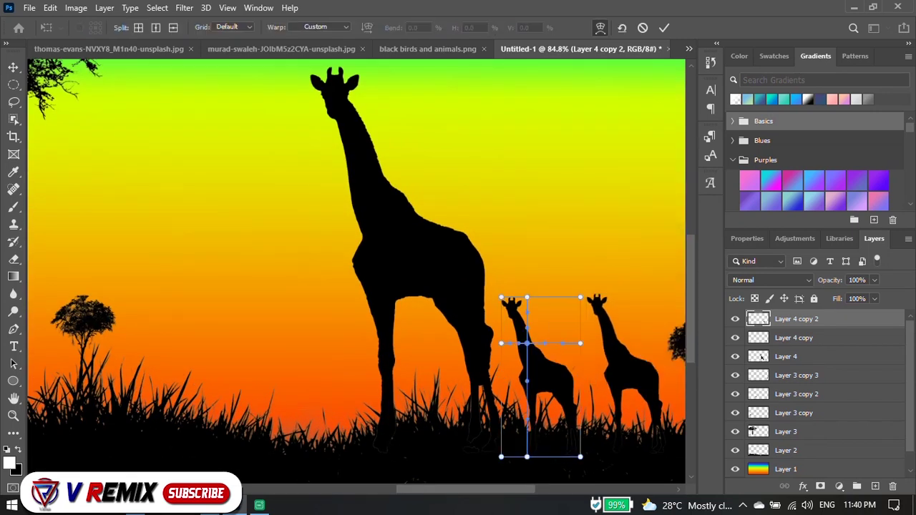
pyautogui.click(527, 344)
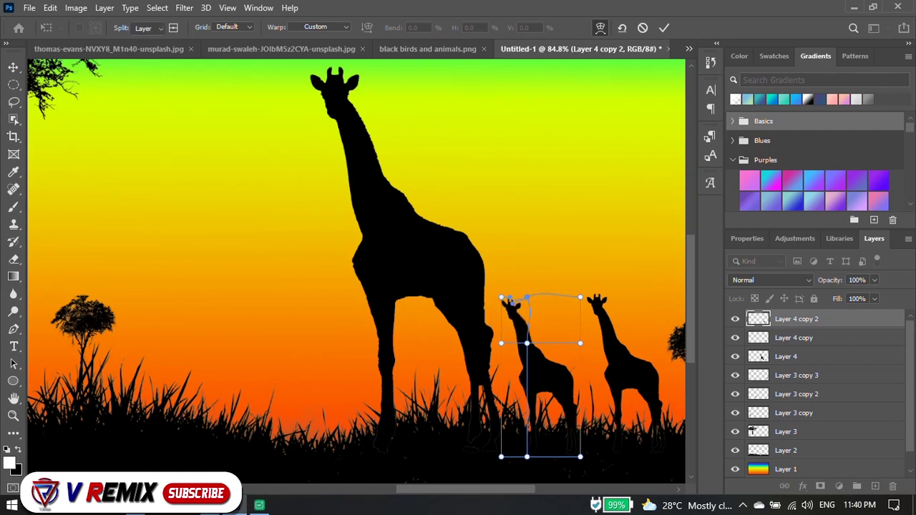
pyautogui.press('Return')
pyautogui.scroll(-2, 527, 343)
pyautogui.scroll(-1, 528, 344)
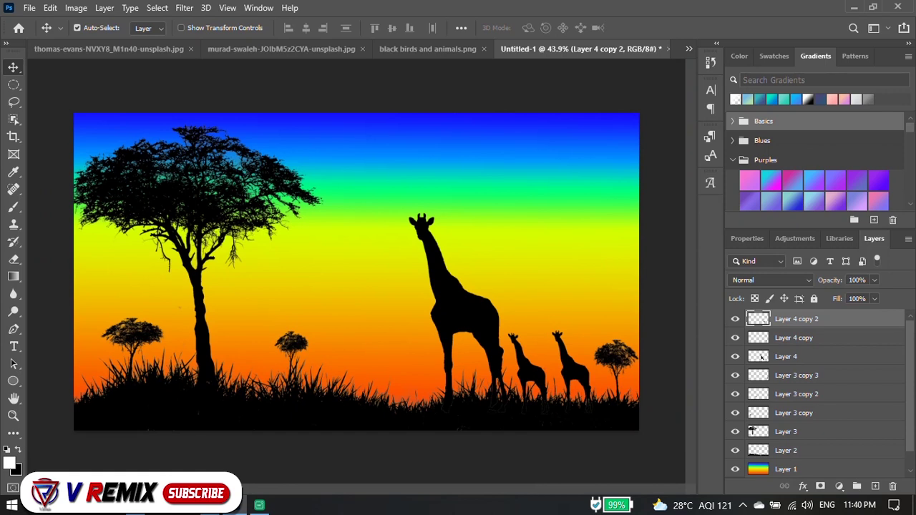
# Shrink the Layer 4 copy giraffe to about 74% at the right
pyautogui.click(794, 338)
pyautogui.hotkey('ctrl', 't')
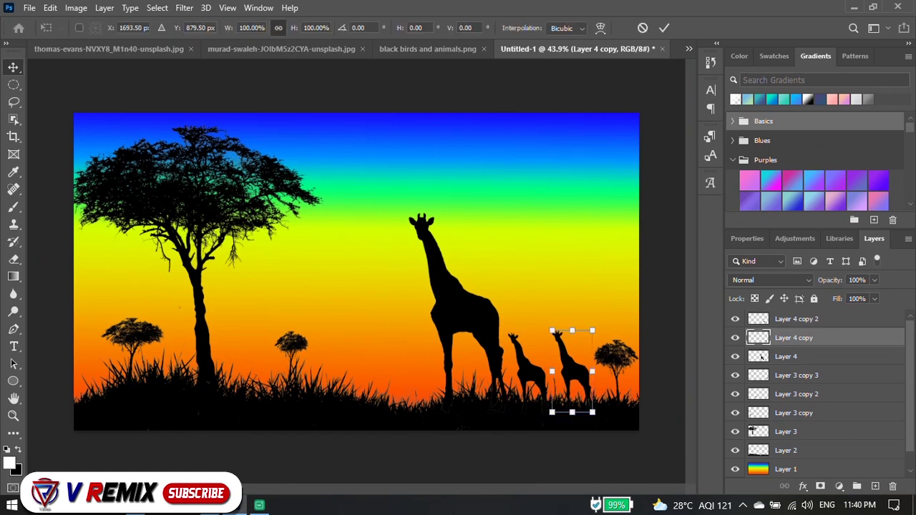
pyautogui.moveTo(552, 332); pyautogui.dragTo(562, 353)
pyautogui.press('Return')
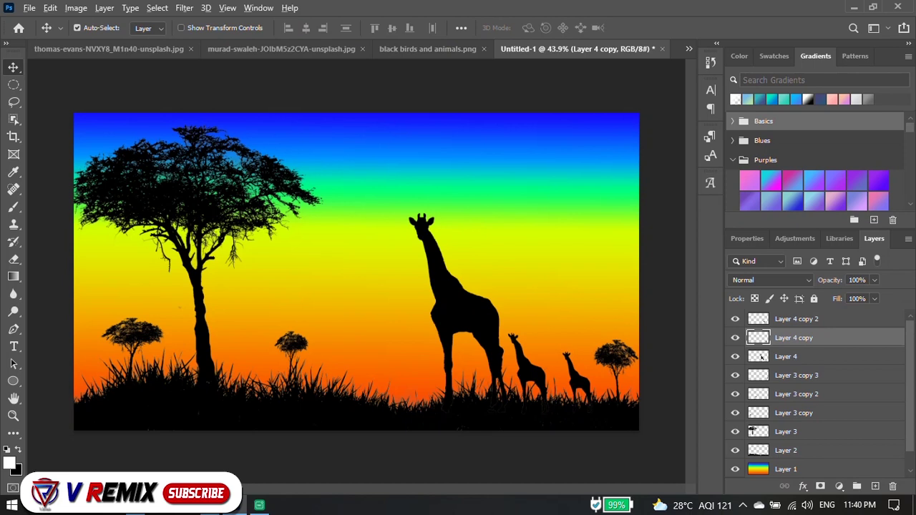
pyautogui.hotkey('ctrl', '-')
pyautogui.hotkey('ctrl', '+')
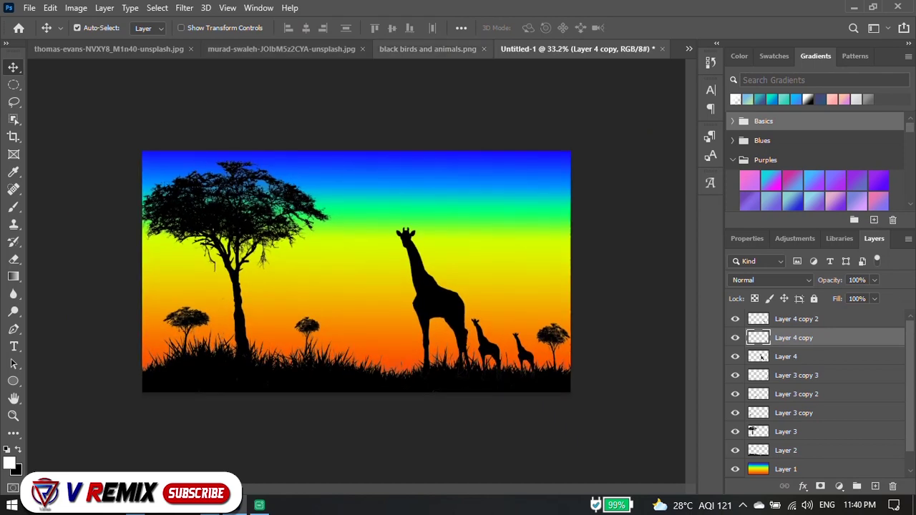
# Drag the birds layer from the birds image into the savanna scene
pyautogui.click(427, 49)
pyautogui.moveTo(458, 133)
pyautogui.mouseDown()
pyautogui.moveTo(572, 49)
pyautogui.moveTo(436, 244)
pyautogui.mouseUp()
pyautogui.scroll(-2, 436, 243)
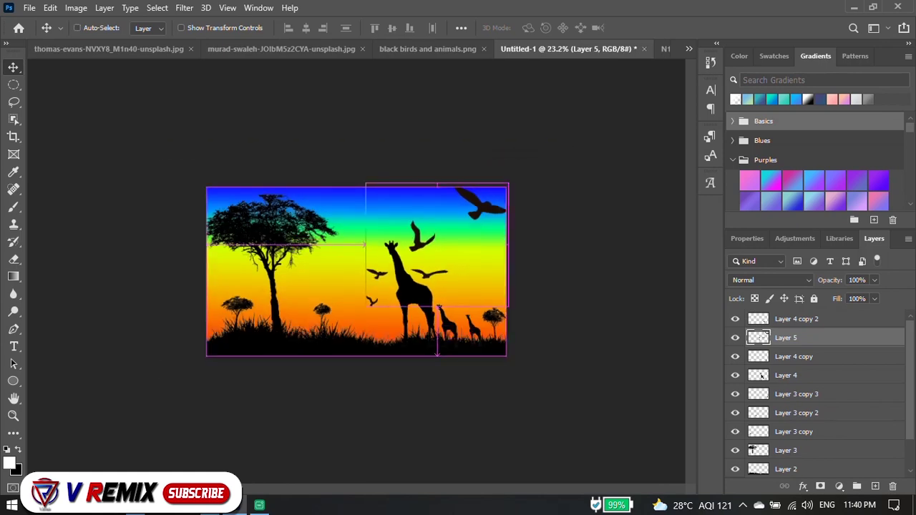
pyautogui.hotkey('ctrl', '0')
pyautogui.press('t')
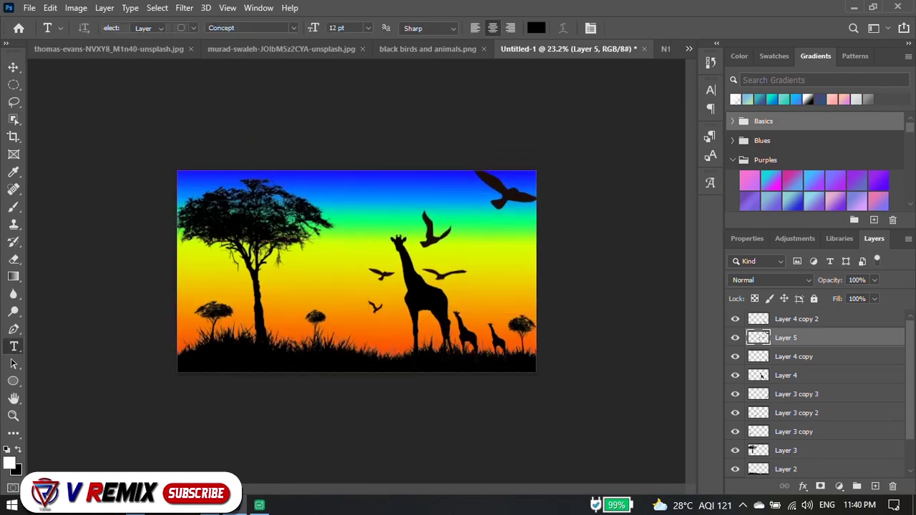
# Scale the birds to about 31% and place them in the sky above the tall giraffe
pyautogui.hotkey('ctrl', 't')
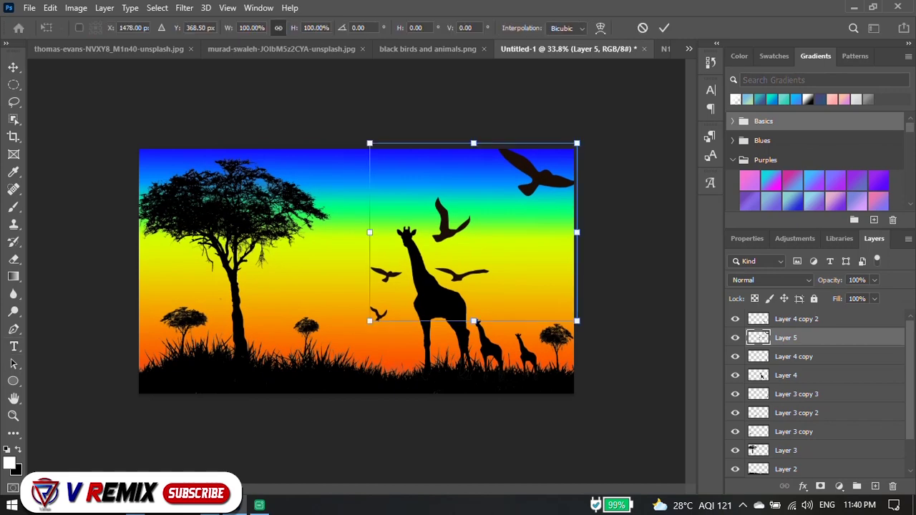
pyautogui.moveTo(577, 143)
pyautogui.mouseDown()
pyautogui.moveTo(432, 261)
pyautogui.moveTo(474, 194)
pyautogui.mouseUp()
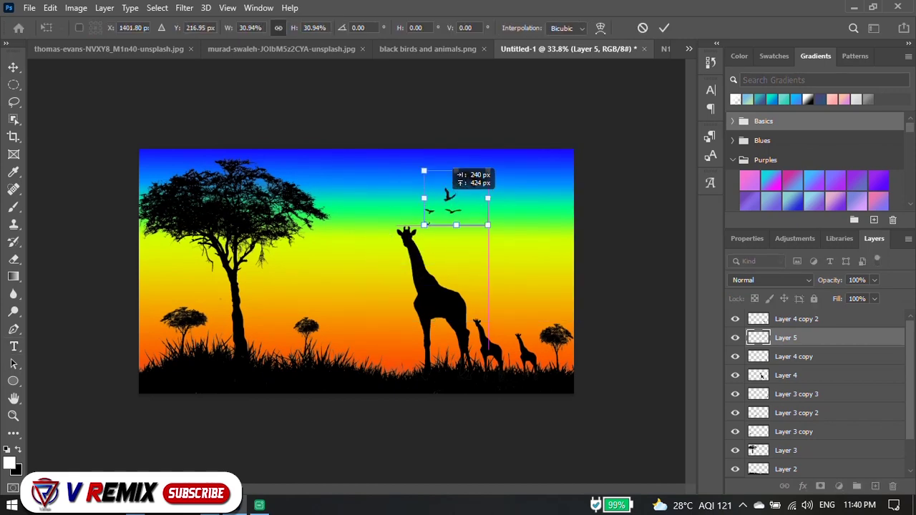
pyautogui.press('Return')
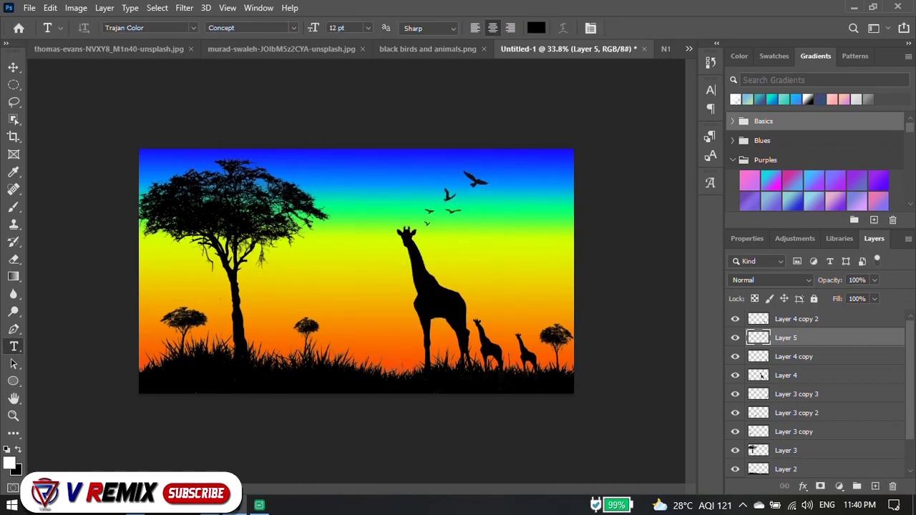
pyautogui.hotkey('ctrl', '+')
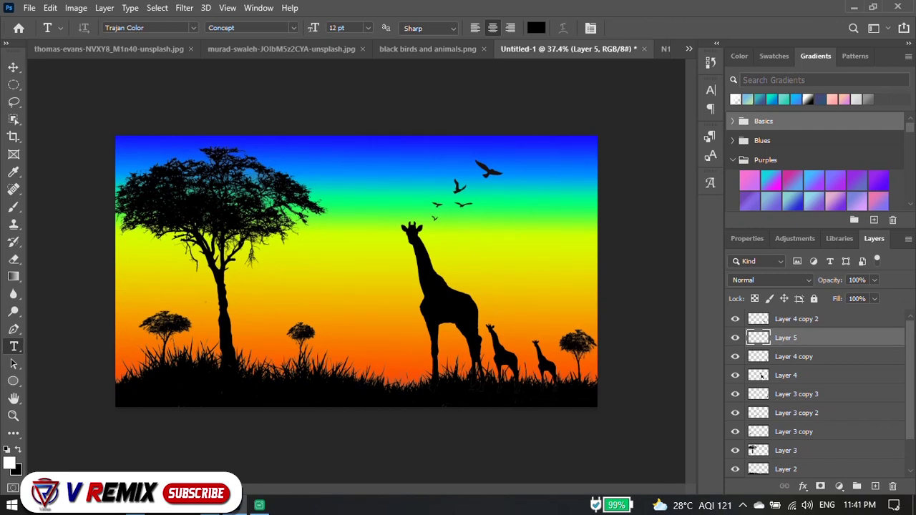
# Add a new top layer and select a small circle in the upper-right sky
pyautogui.click(797, 319)
pyautogui.click(874, 486)
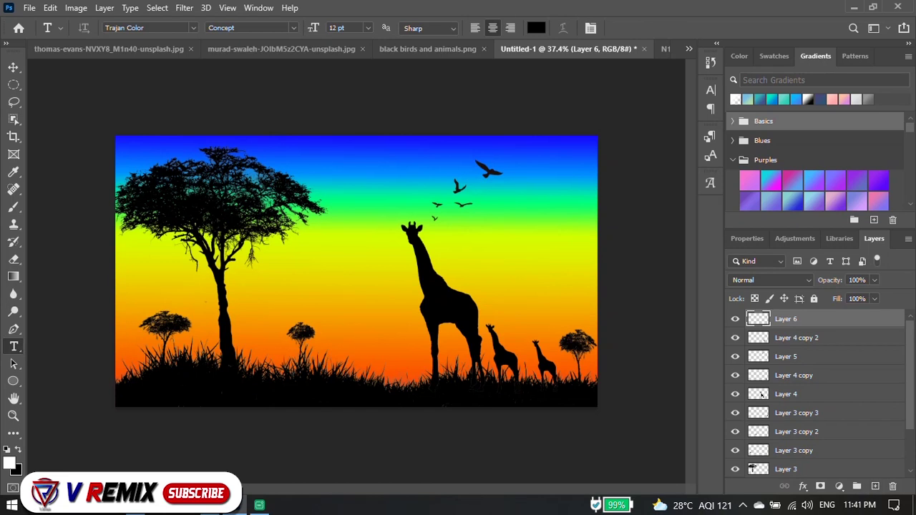
pyautogui.press('m')
pyautogui.scroll(2, 415, 241)
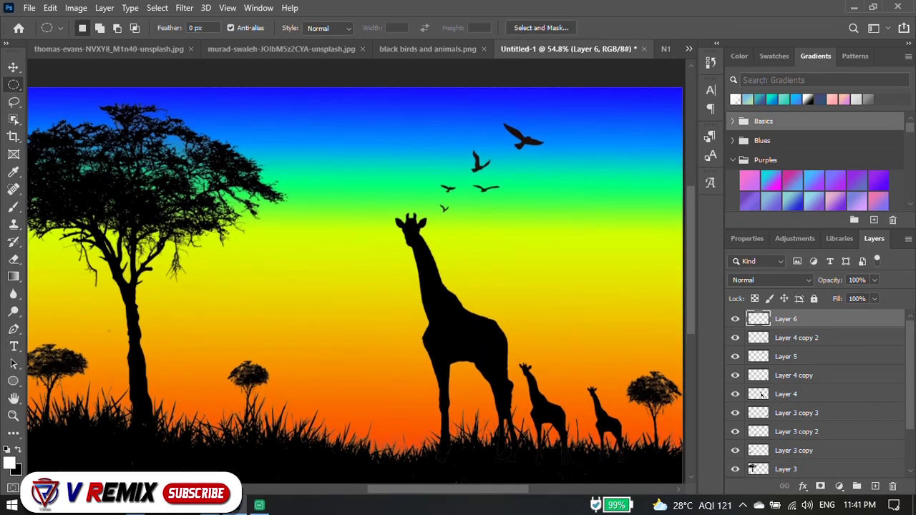
pyautogui.scroll(1, 605, 108)
pyautogui.moveTo(603, 107); pyautogui.dragTo(644, 148)
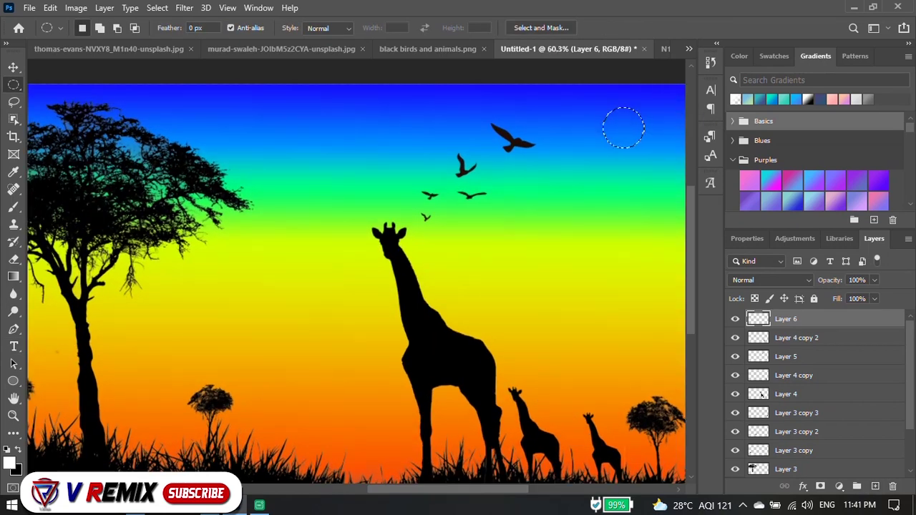
pyautogui.scroll(-1, 358, 266)
pyautogui.scroll(-2, 358, 265)
pyautogui.scroll(2, 358, 266)
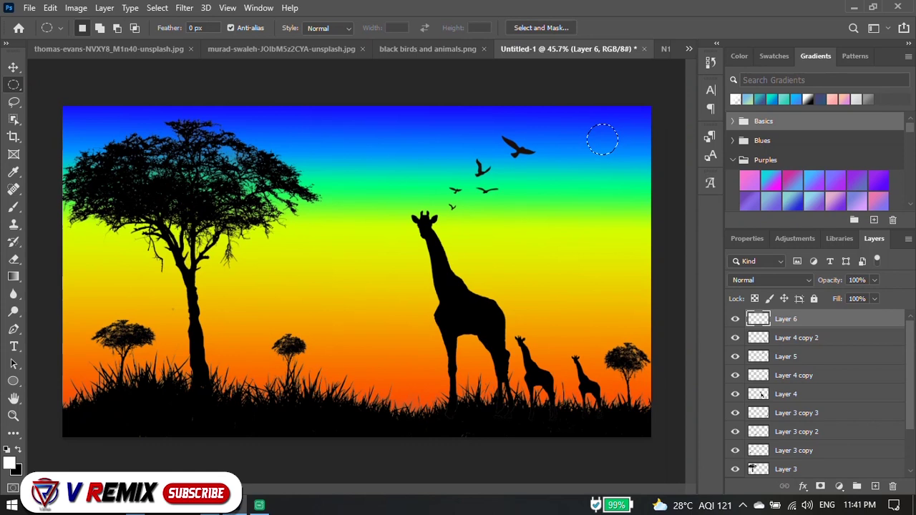
pyautogui.moveTo(579, 121); pyautogui.dragTo(644, 164)
pyautogui.moveTo(602, 118); pyautogui.dragTo(643, 159)
# Fill the circle with white and deselect it
pyautogui.press('x')
pyautogui.hotkey('ctrl', 'BackSpace')
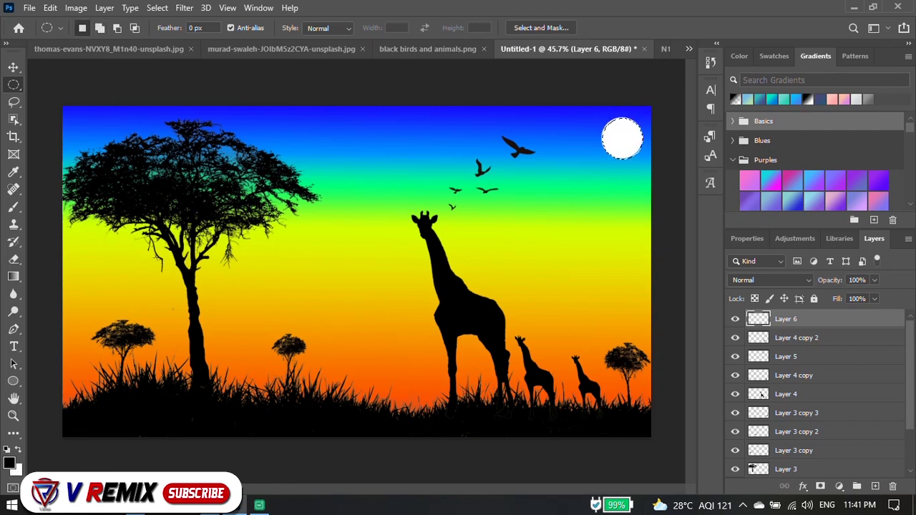
pyautogui.hotkey('ctrl', 'd')
pyautogui.scroll(-2, 597, 160)
pyautogui.scroll(2, 598, 160)
pyautogui.scroll(3, 598, 160)
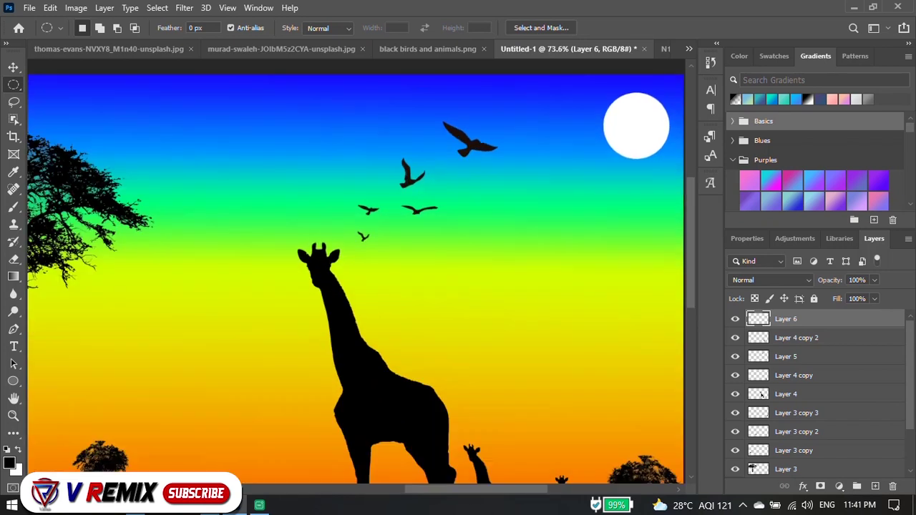
pyautogui.scroll(2, 680, 121)
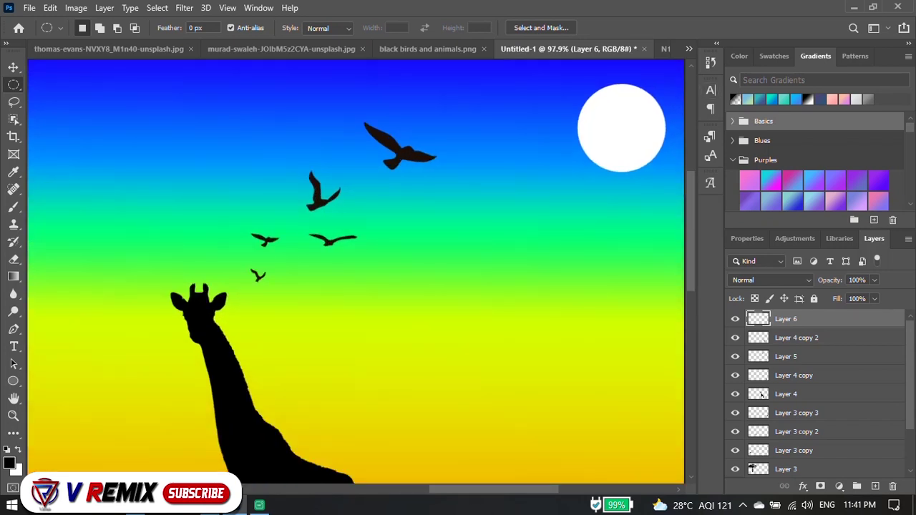
# Delete an offset circle overlapping the moon's upper right, leaving a crescent
pyautogui.moveTo(648, 68)
pyautogui.mouseDown()
pyautogui.moveTo(683, 107)
pyautogui.moveTo(619, 130)
pyautogui.mouseUp()
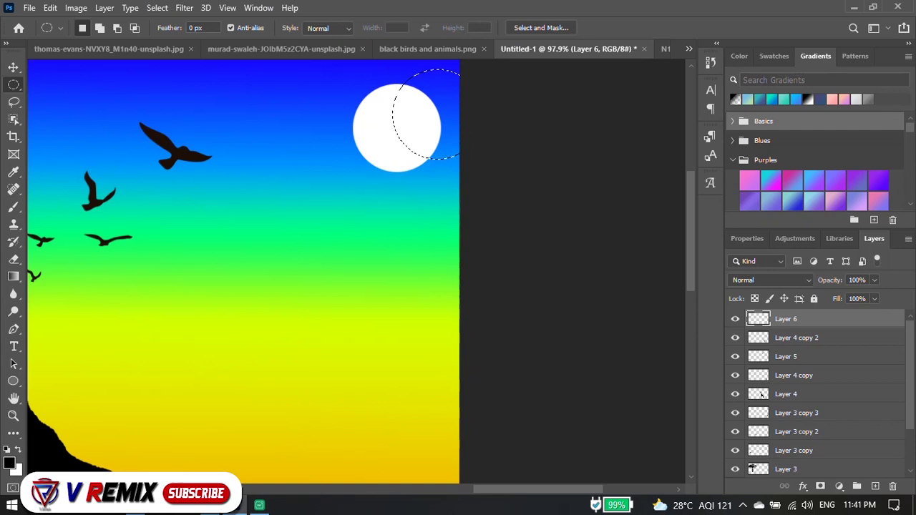
pyautogui.moveTo(615, 129)
pyautogui.mouseDown()
pyautogui.moveTo(615, 118)
pyautogui.moveTo(598, 117)
pyautogui.mouseUp()
pyautogui.press('Delete')
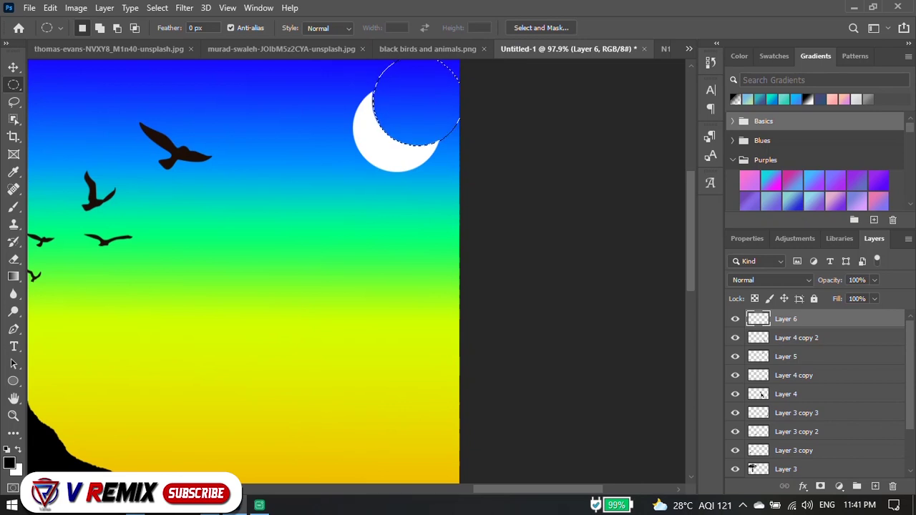
pyautogui.hotkey('ctrl', 'd')
pyautogui.scroll(-2, 594, 222)
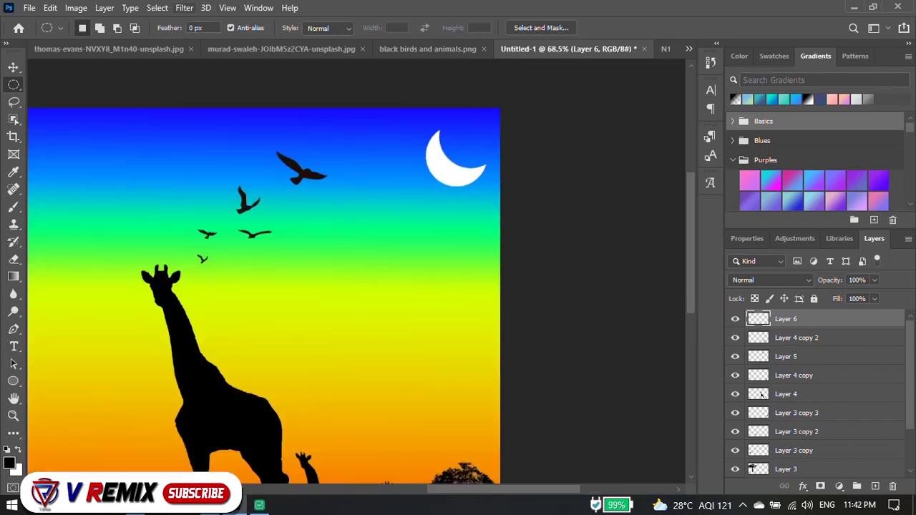
pyautogui.click(184, 8)
pyautogui.moveTo(215, 166)
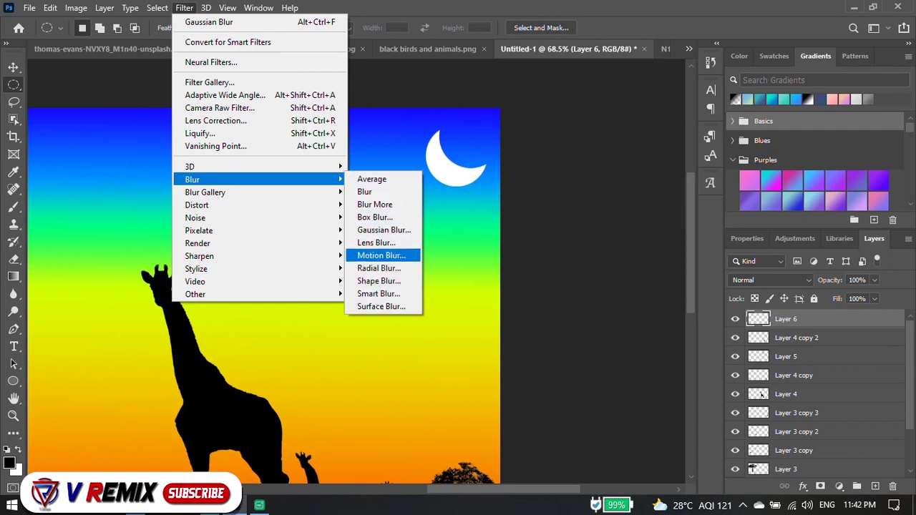
# Apply a 3.3-pixel Gaussian Blur to the moon and rotate it about 22 degrees
pyautogui.click(383, 230)
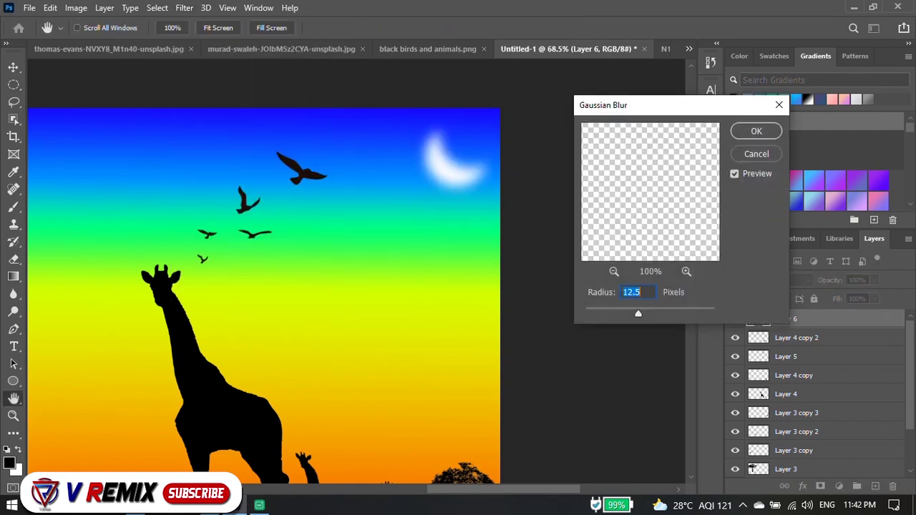
pyautogui.moveTo(638, 313); pyautogui.dragTo(595, 313)
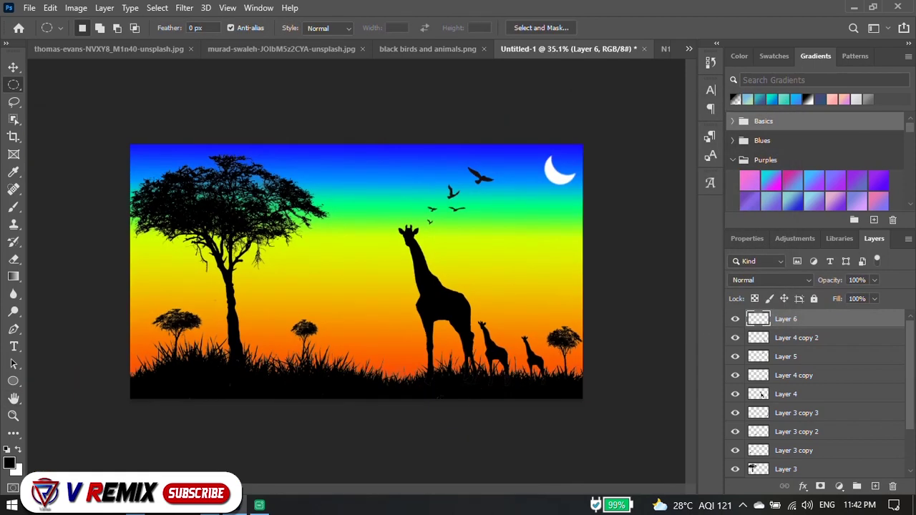
pyautogui.hotkey('ctrl', 't')
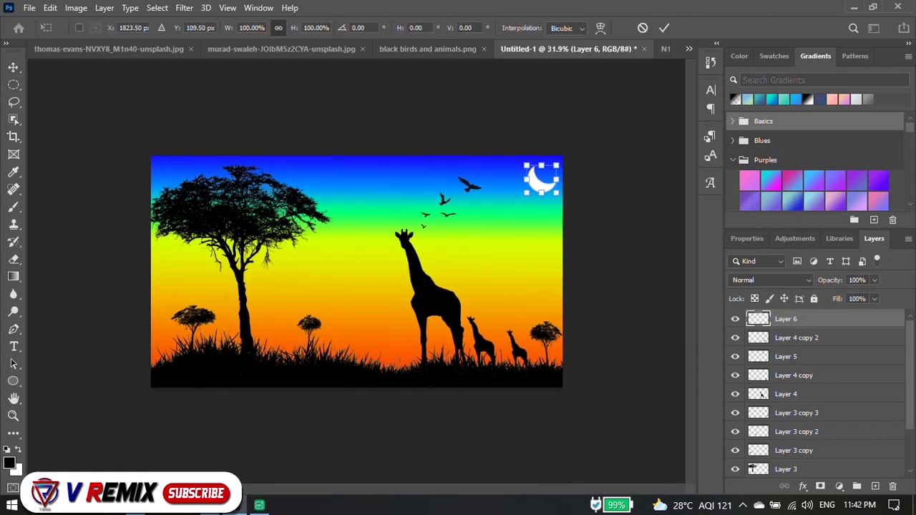
pyautogui.moveTo(593, 146); pyautogui.dragTo(608, 171)
pyautogui.press('Return')
pyautogui.scroll(1, 356, 272)
pyautogui.scroll(1, 356, 272)
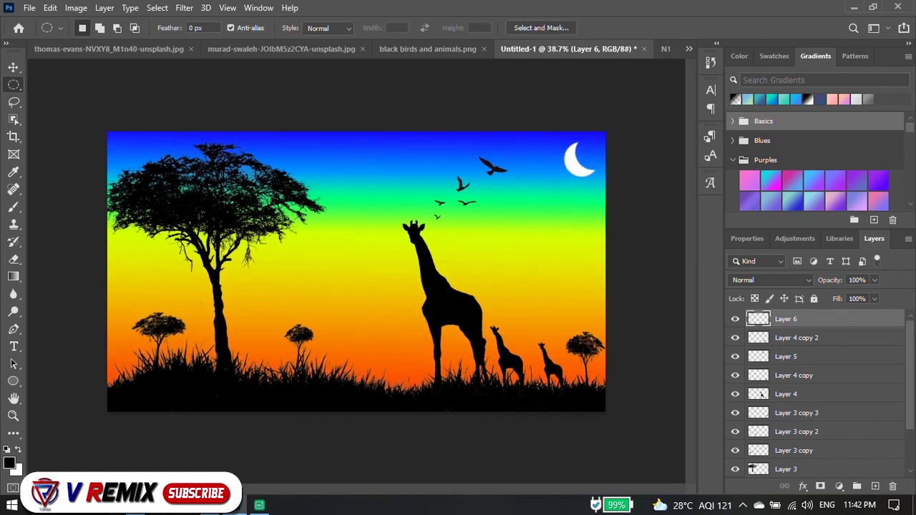
pyautogui.scroll(1, 357, 272)
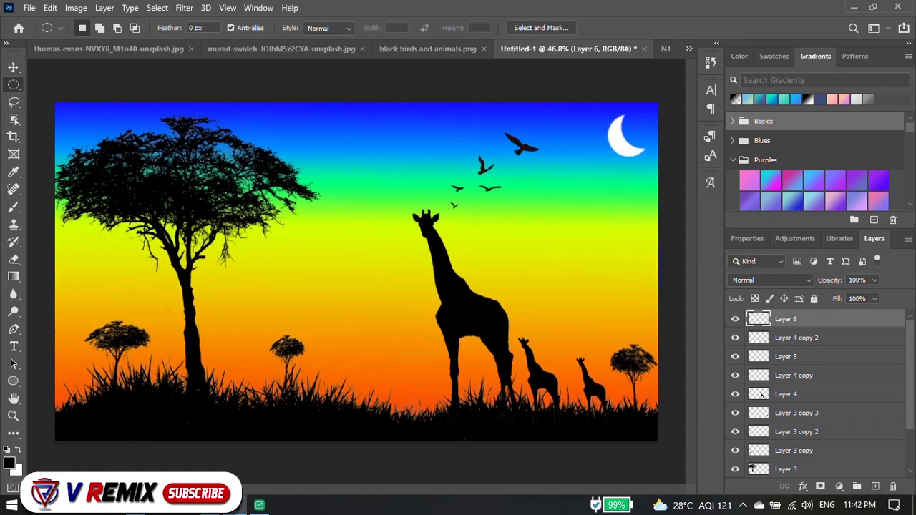
# Set up a small white brush and zoom out to paint tiny star dots
pyautogui.press('x')
pyautogui.press('b')
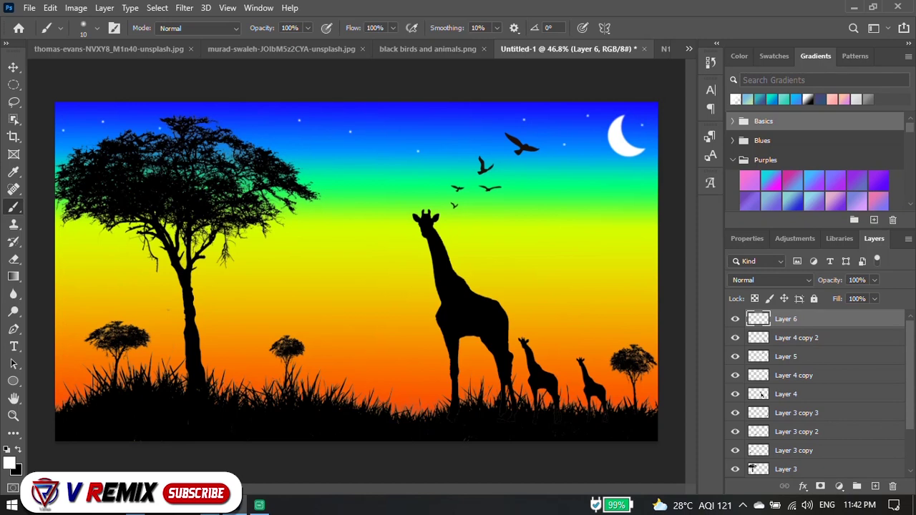
pyautogui.press('[')
pyautogui.press('[')
pyautogui.press('[')
pyautogui.hotkey('ctrl', '-')
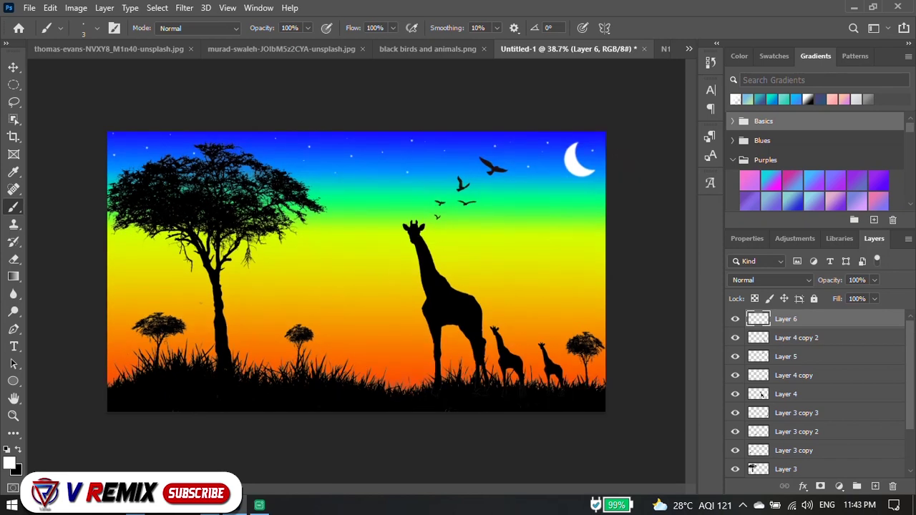
pyautogui.scroll(-1, 356, 267)
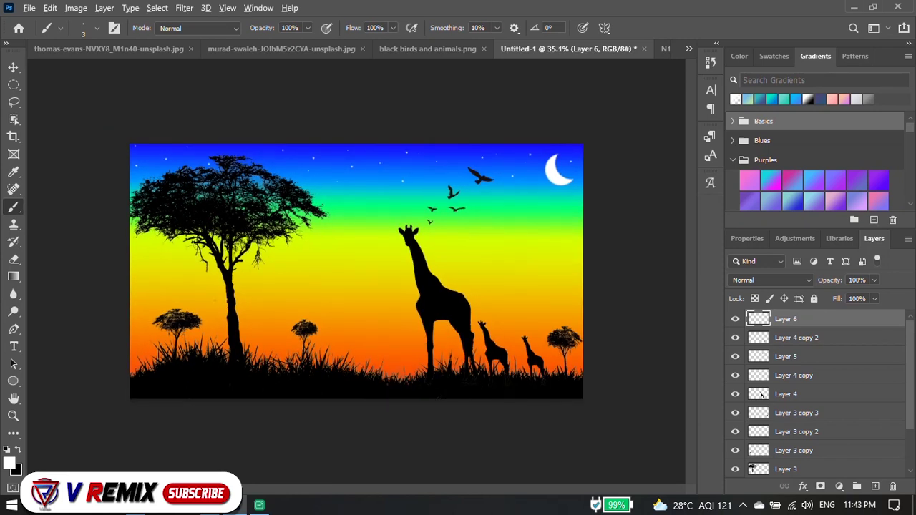
# Duplicate the bird flock, flip it horizontally, and shrink it above the big tree
pyautogui.press('v')
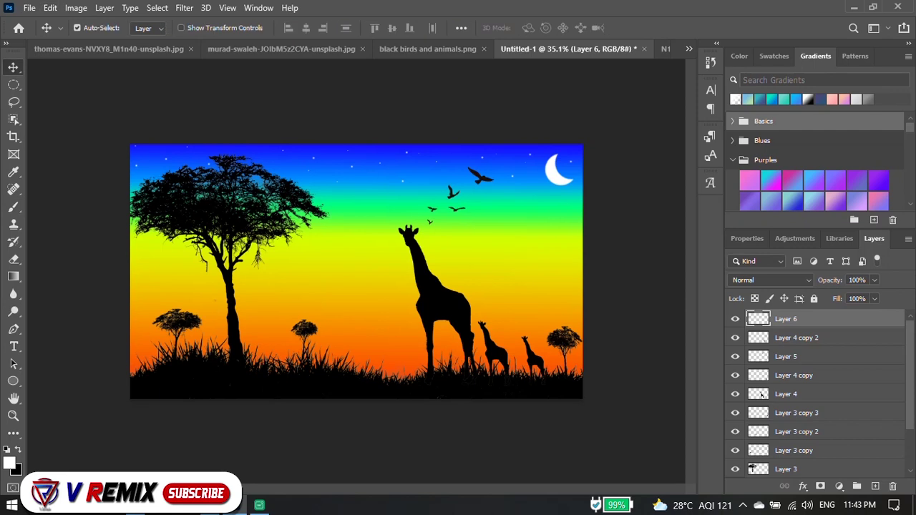
pyautogui.moveTo(489, 173); pyautogui.dragTo(367, 231)
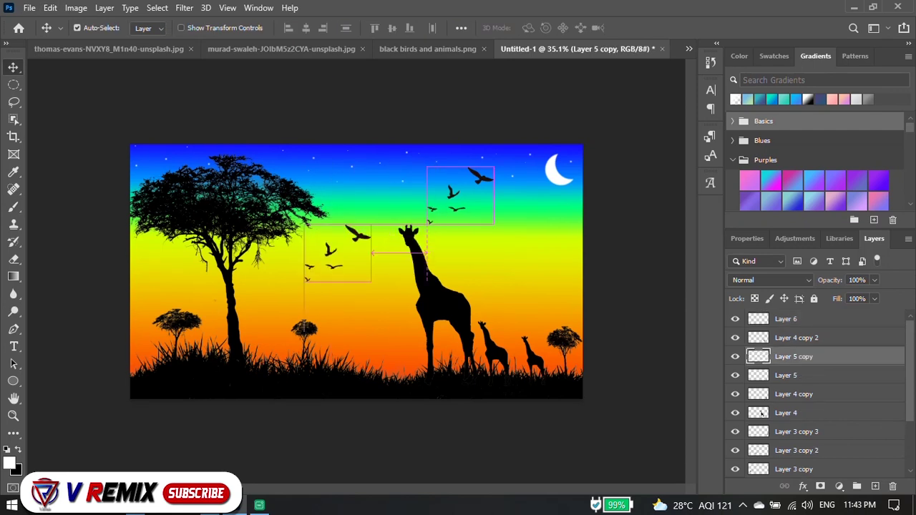
pyautogui.hotkey('ctrl', 't')
pyautogui.rightClick(369, 219)
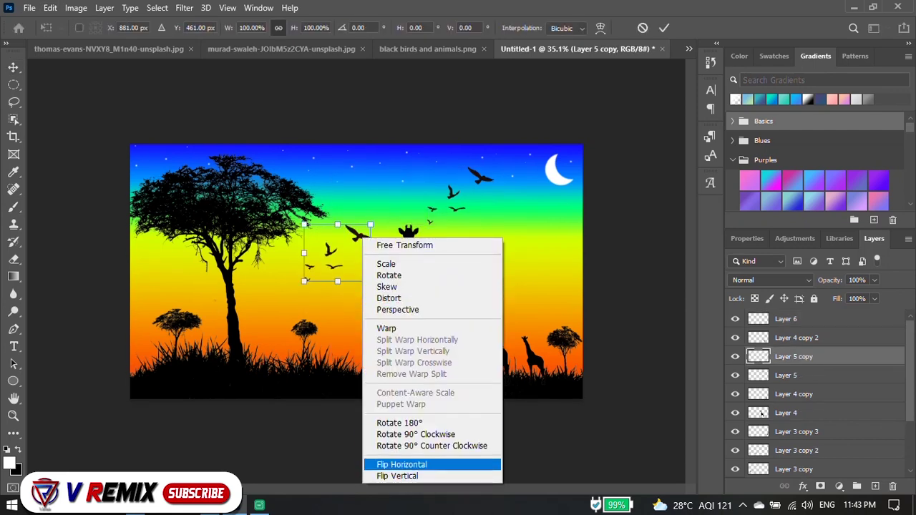
pyautogui.click(401, 464)
pyautogui.moveTo(350, 226)
pyautogui.mouseDown()
pyautogui.moveTo(285, 136)
pyautogui.moveTo(299, 140)
pyautogui.mouseUp()
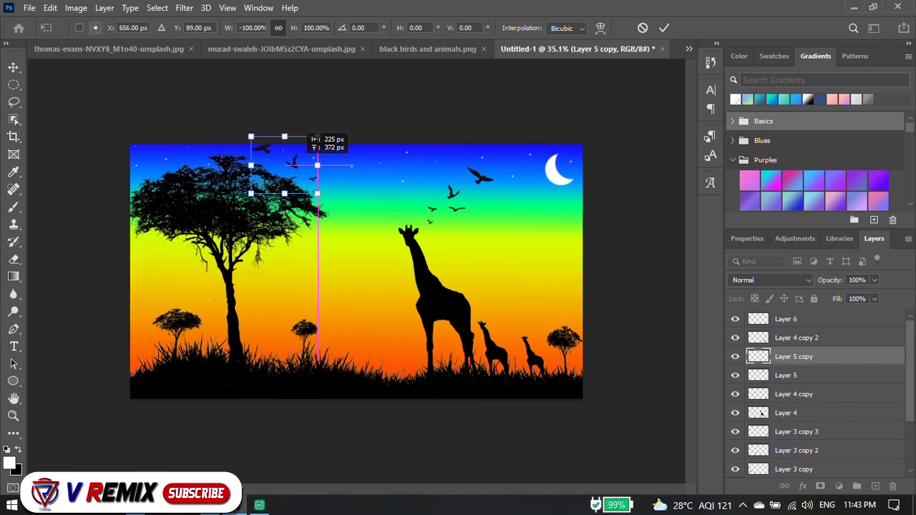
pyautogui.press('Return')
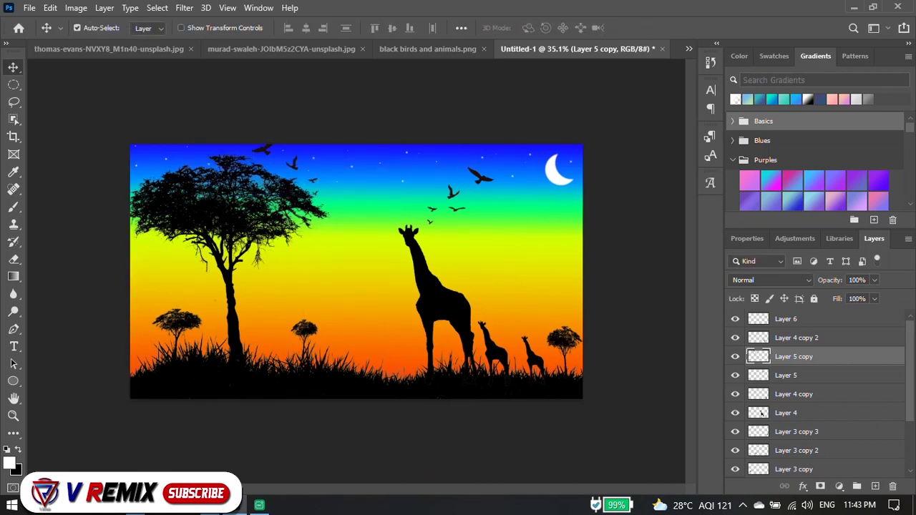
pyautogui.hotkey('ctrl', 't')
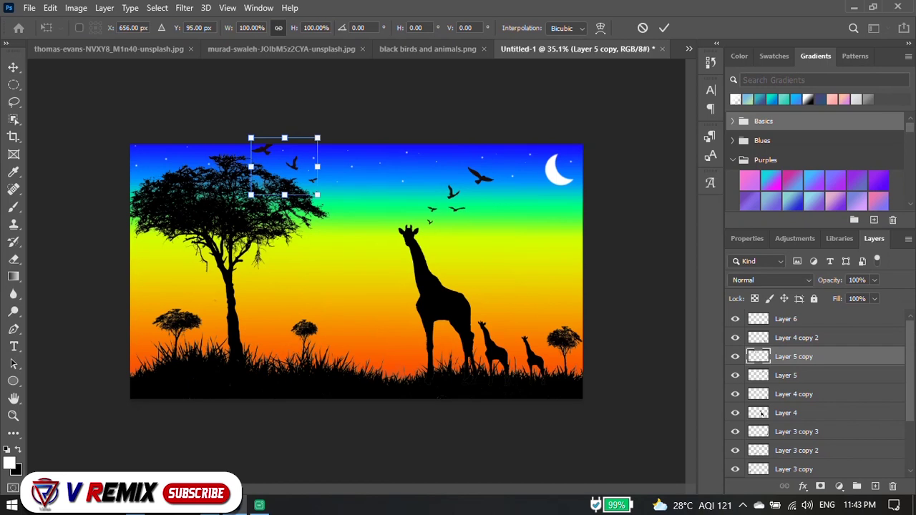
pyautogui.moveTo(250, 137); pyautogui.dragTo(276, 157)
pyautogui.press('Return')
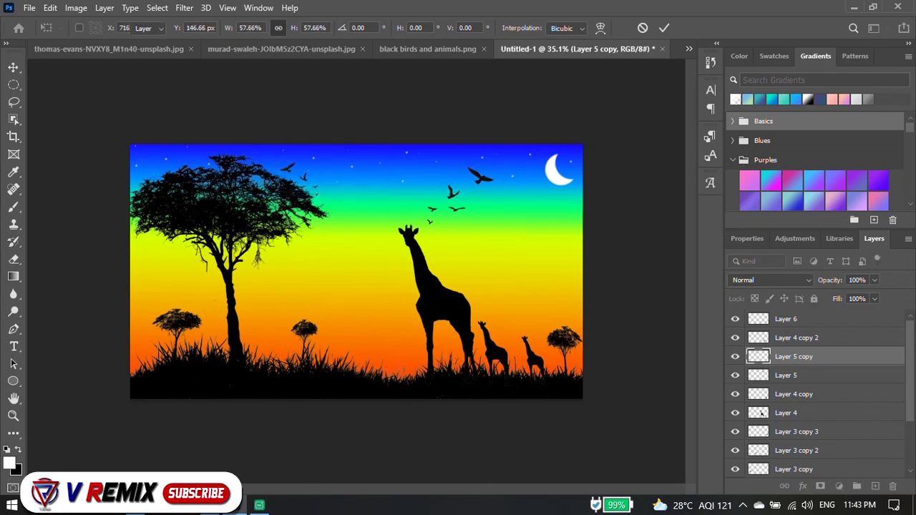
# Shrink the original flock on Layer 5 to about two thirds and reposition it
pyautogui.hotkey('alt', '[')
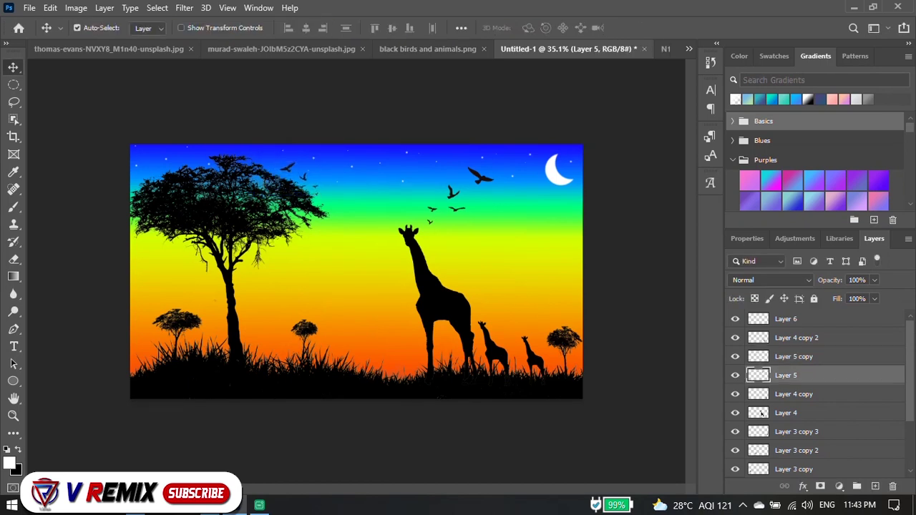
pyautogui.hotkey('ctrl', 't')
pyautogui.moveTo(493, 163)
pyautogui.mouseDown()
pyautogui.moveTo(472, 185)
pyautogui.moveTo(475, 198)
pyautogui.mouseUp()
pyautogui.press('Return')
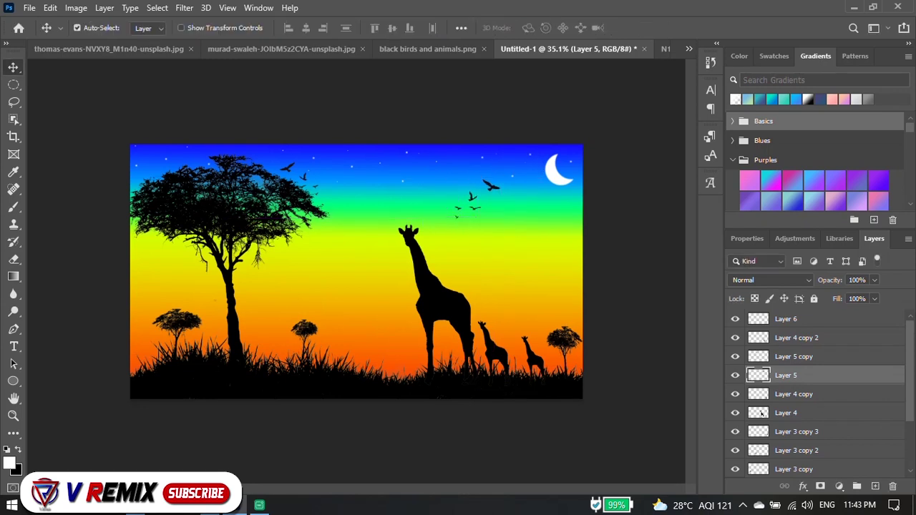
# Make Layer 6 active and add a new empty layer above it
pyautogui.scroll(-2, 356, 272)
pyautogui.scroll(-1, 356, 272)
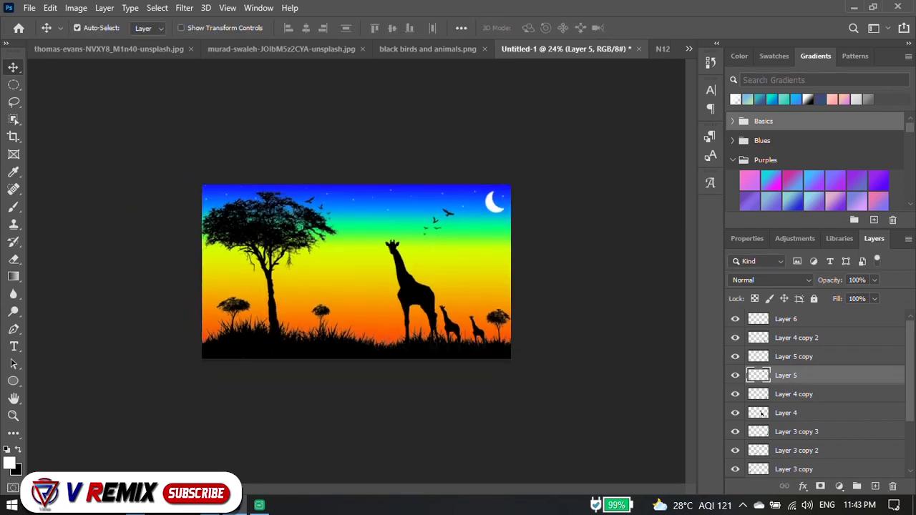
pyautogui.scroll(-1, 356, 271)
pyautogui.scroll(2, 356, 272)
pyautogui.scroll(2, 357, 272)
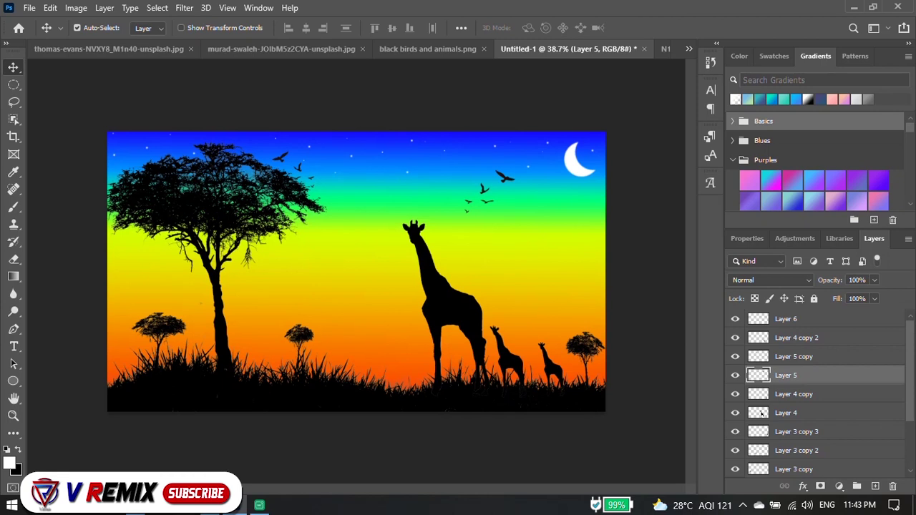
pyautogui.scroll(-1, 357, 272)
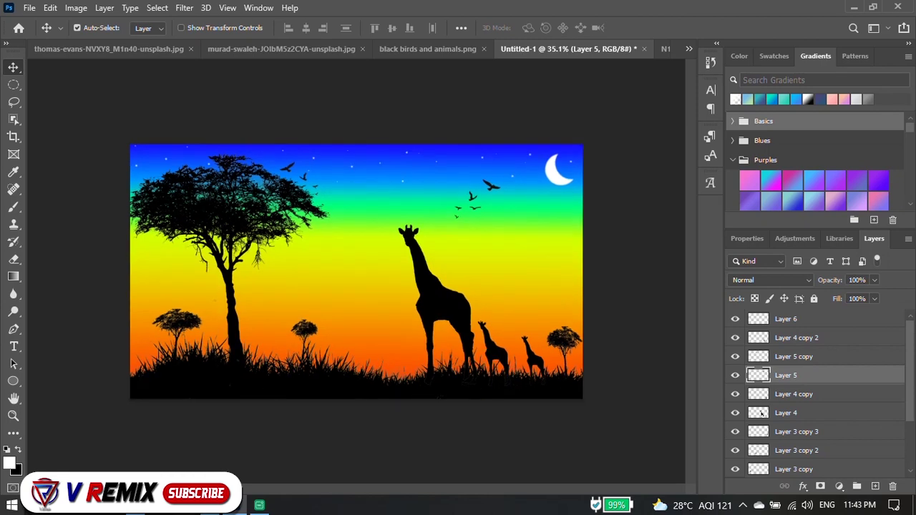
pyautogui.scroll(1, 356, 272)
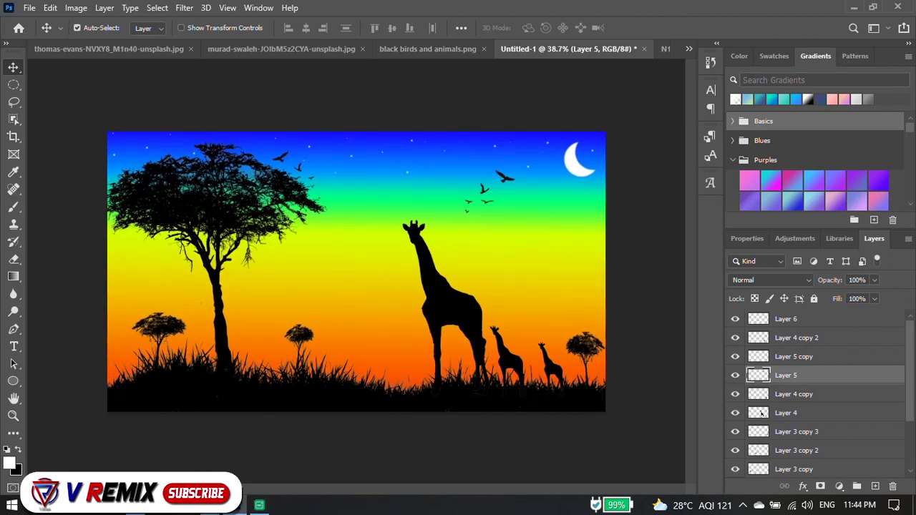
pyautogui.hotkey('alt', '.')
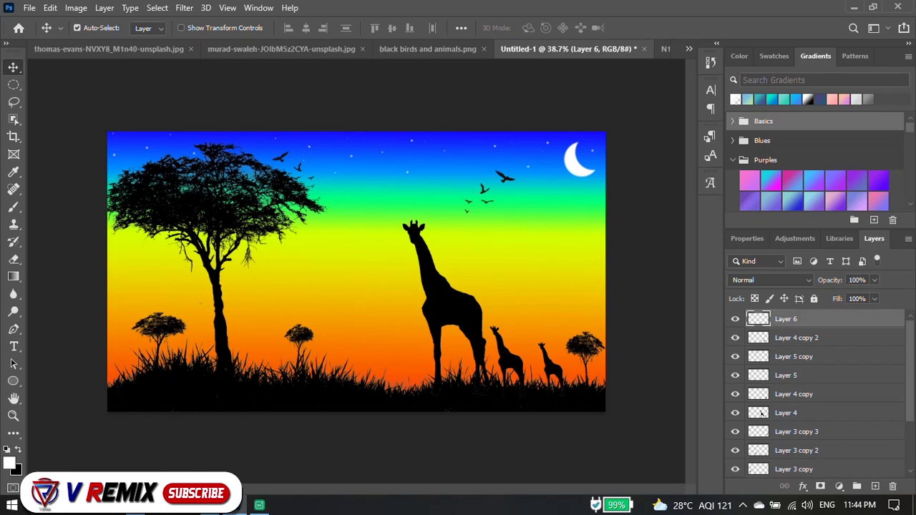
pyautogui.click(874, 486)
pyautogui.scroll(-1, 356, 272)
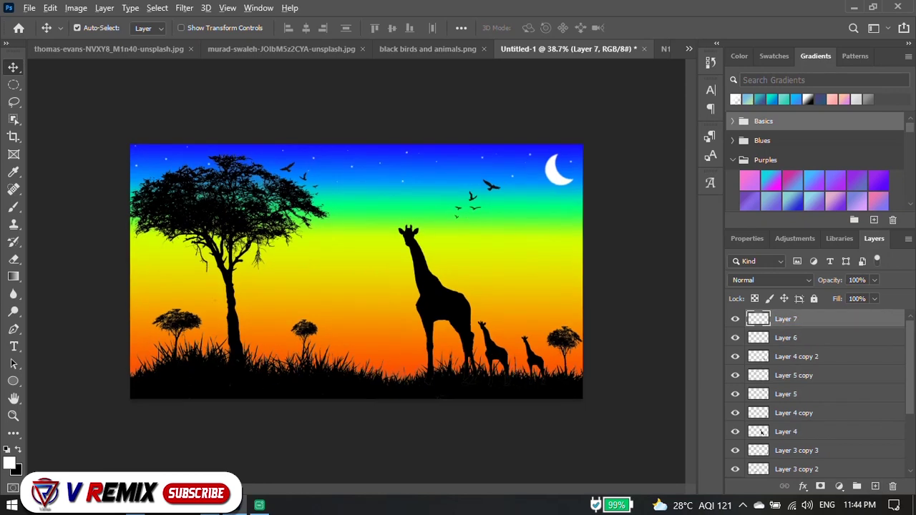
# Set Layer 6's opacity to 76% using the Opacity slider and typed digits
pyautogui.click(13, 207)
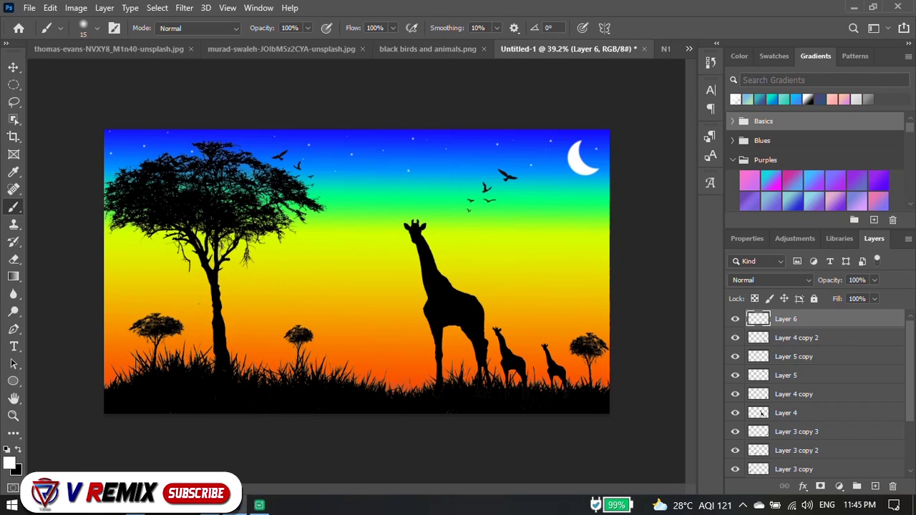
pyautogui.press('v')
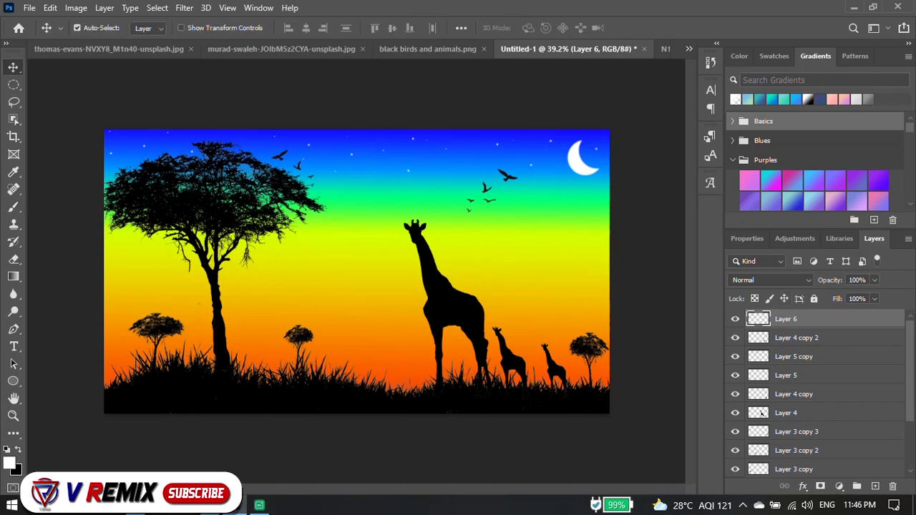
pyautogui.click(873, 280)
pyautogui.moveTo(880, 296); pyautogui.dragTo(855, 296)
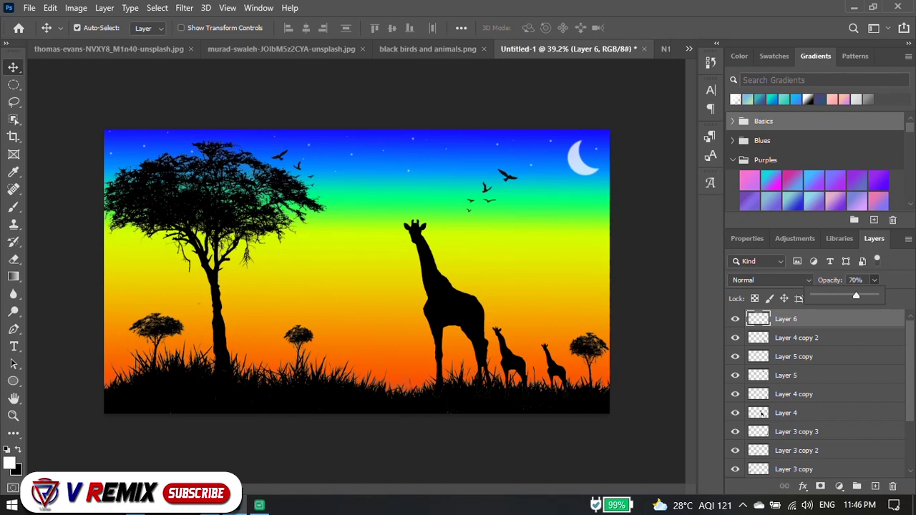
pyautogui.press('7')
pyautogui.press('6')
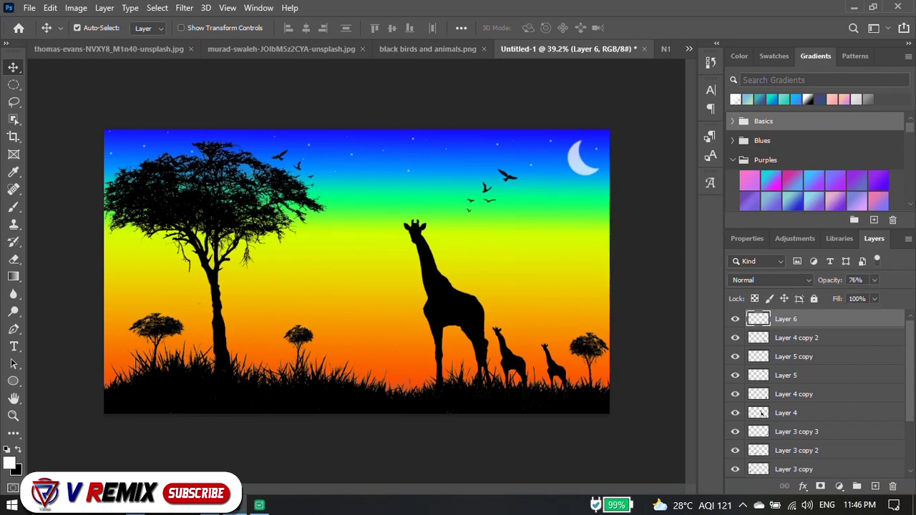
# Enable Outer Glow in Layer 6's layer style with white (ffffff) glow colour
pyautogui.doubleClick(844, 320)
pyautogui.moveTo(429, 100); pyautogui.dragTo(454, 225)
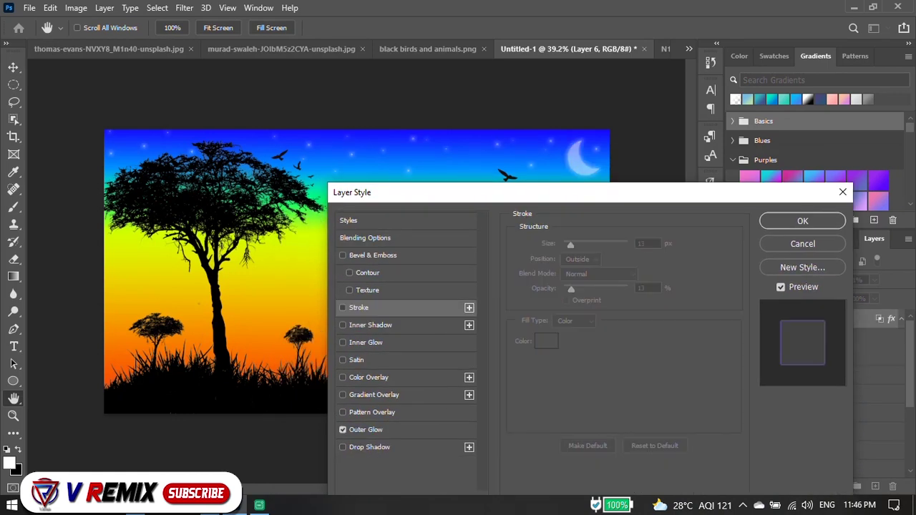
pyautogui.click(366, 429)
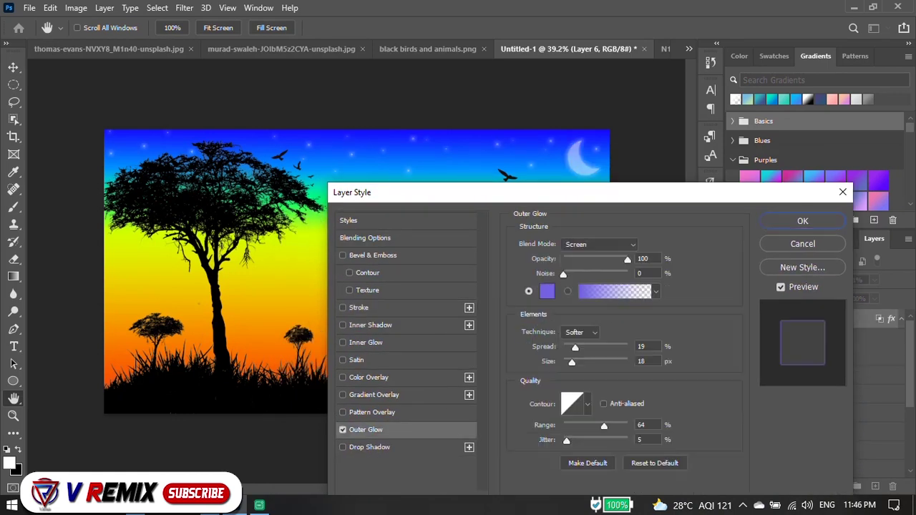
pyautogui.click(547, 290)
pyautogui.write('ffffff')
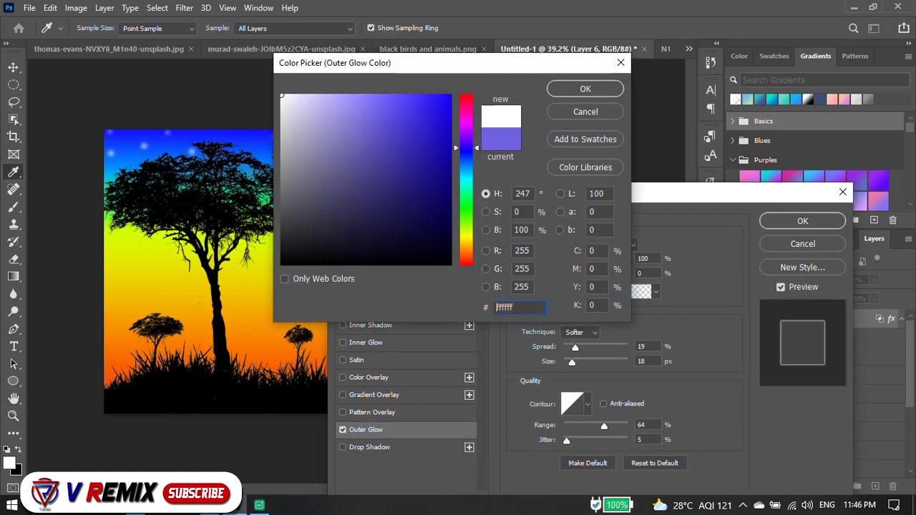
pyautogui.press('Return')
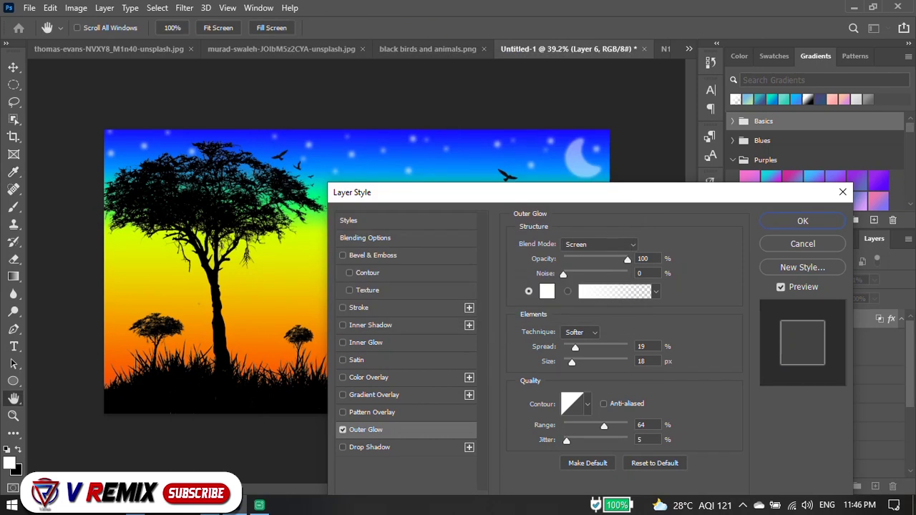
# Set glow Spread 0, Size 43, Range 92%, apply it, and restore opacity to 100%
pyautogui.click(563, 274)
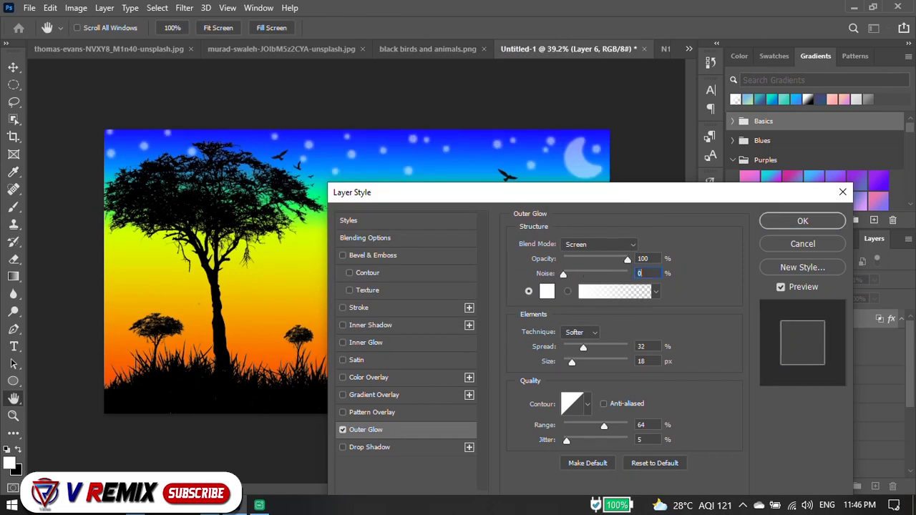
pyautogui.moveTo(575, 347)
pyautogui.mouseDown()
pyautogui.moveTo(564, 347)
pyautogui.moveTo(578, 362)
pyautogui.mouseUp()
pyautogui.press('Tab')
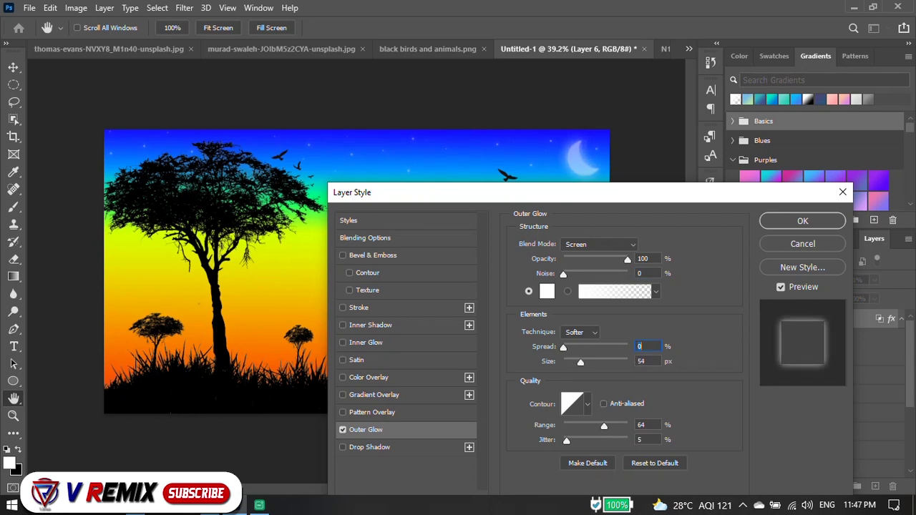
pyautogui.press('Tab')
pyautogui.moveTo(604, 425); pyautogui.dragTo(622, 425)
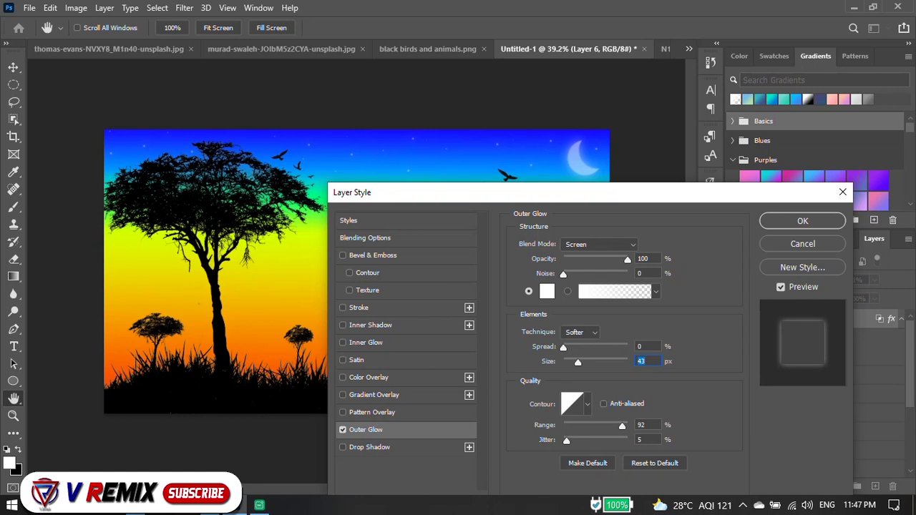
pyautogui.click(802, 221)
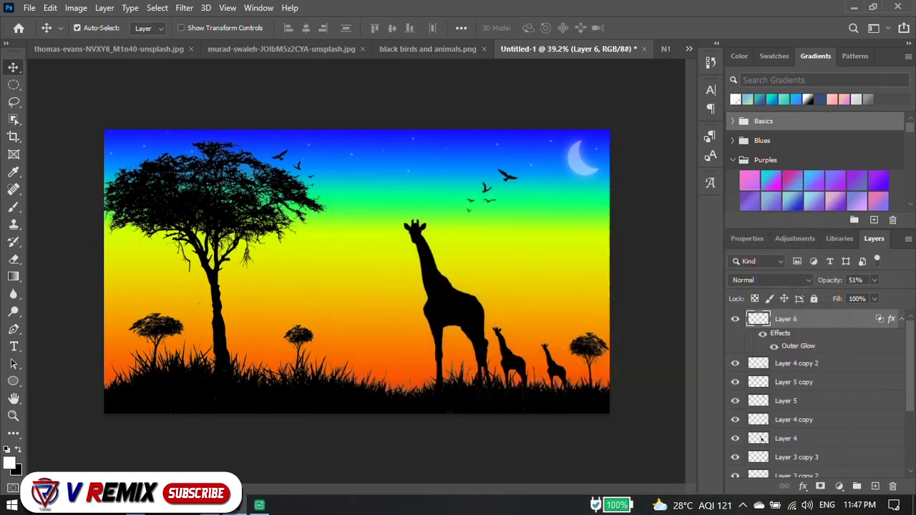
pyautogui.moveTo(873, 280); pyautogui.dragTo(905, 295)
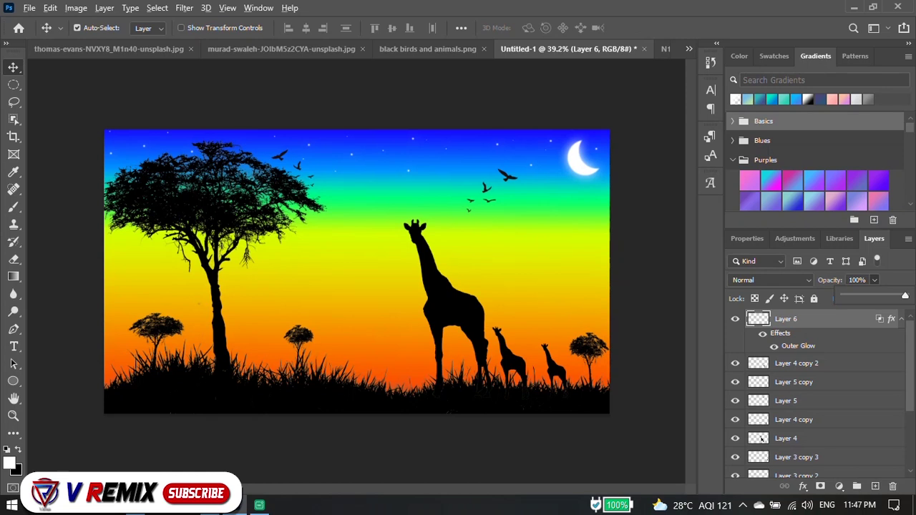